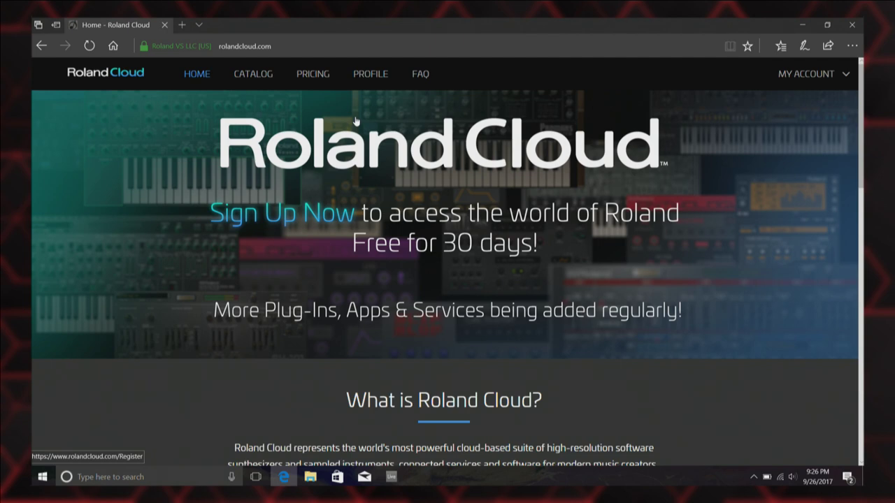
Go through Catalog > Essentials to the Roland Cloud Manager page and show its Windows download.
click(258, 75)
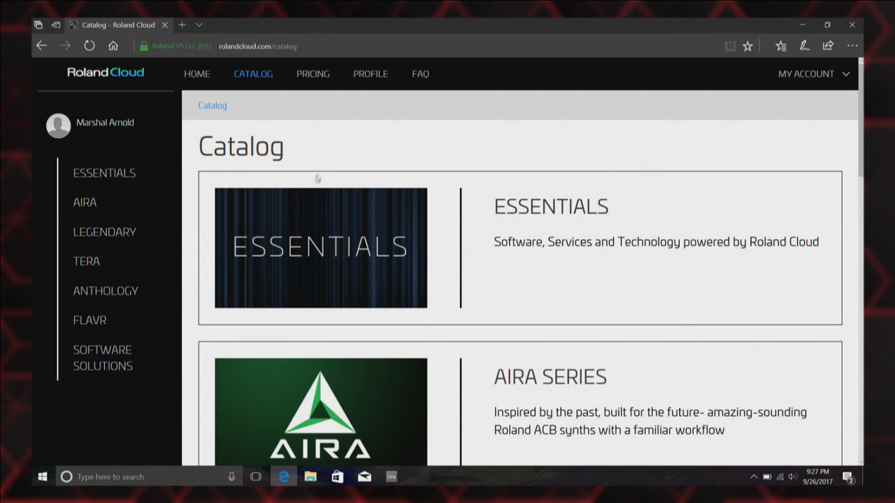
click(280, 238)
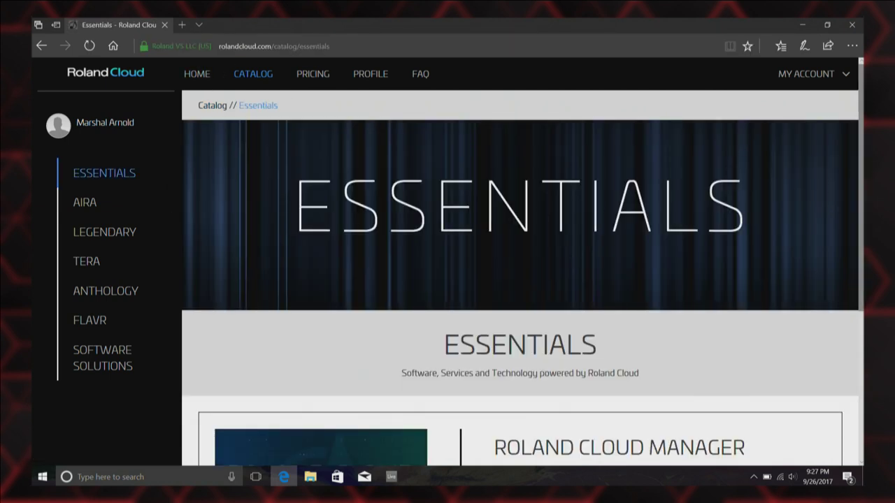
scroll(292, 310, down, 3)
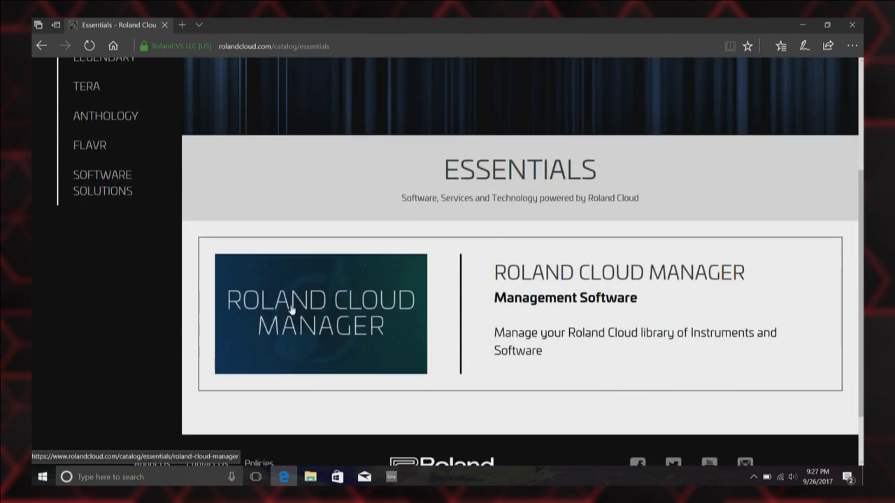
click(292, 310)
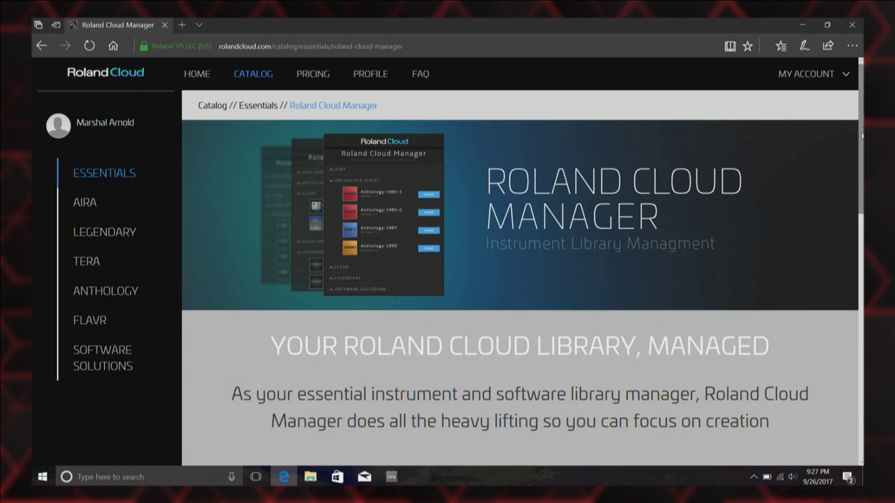
drag(862, 136, 862, 235)
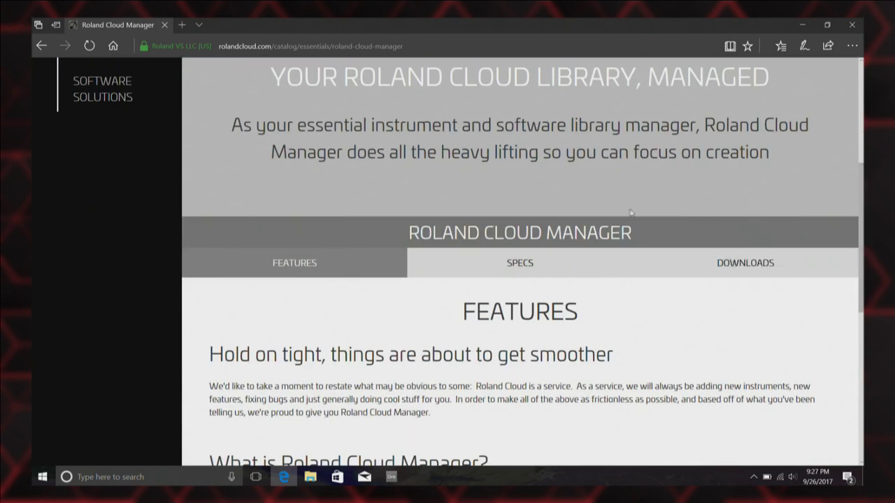
click(745, 263)
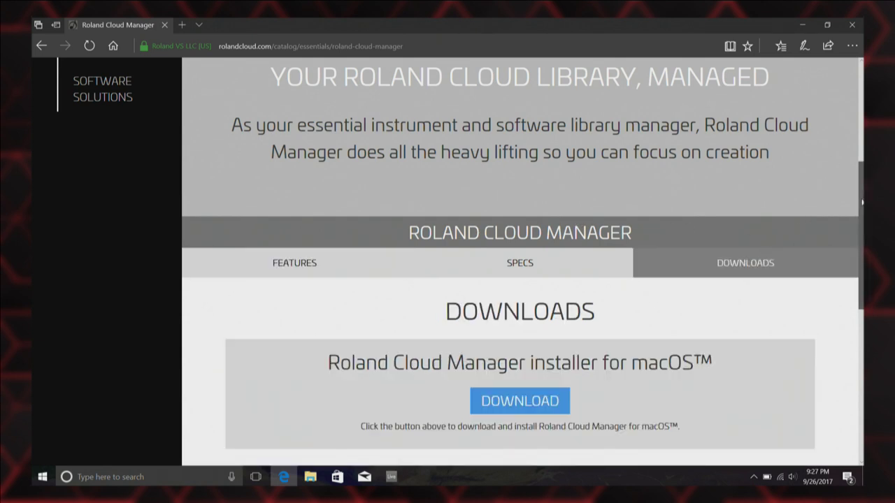
scroll(859, 201, down, 3)
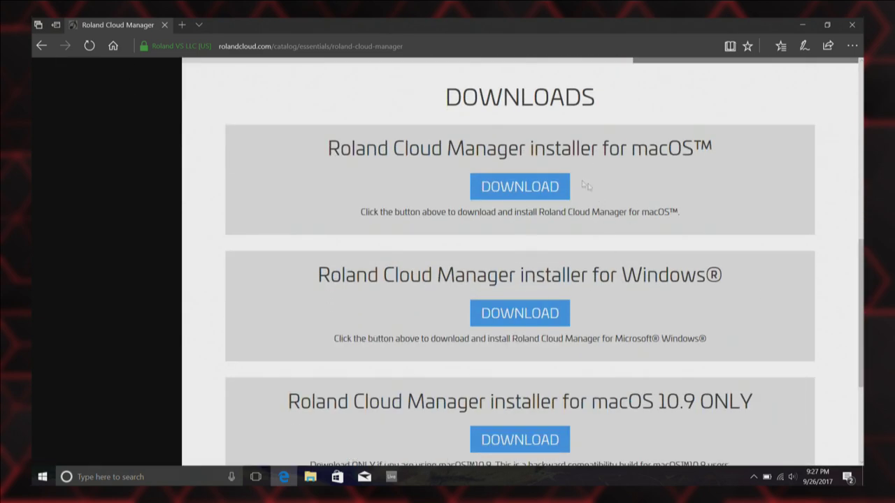
Download the Windows Roland Cloud Manager installer and run it from Edge.
click(504, 310)
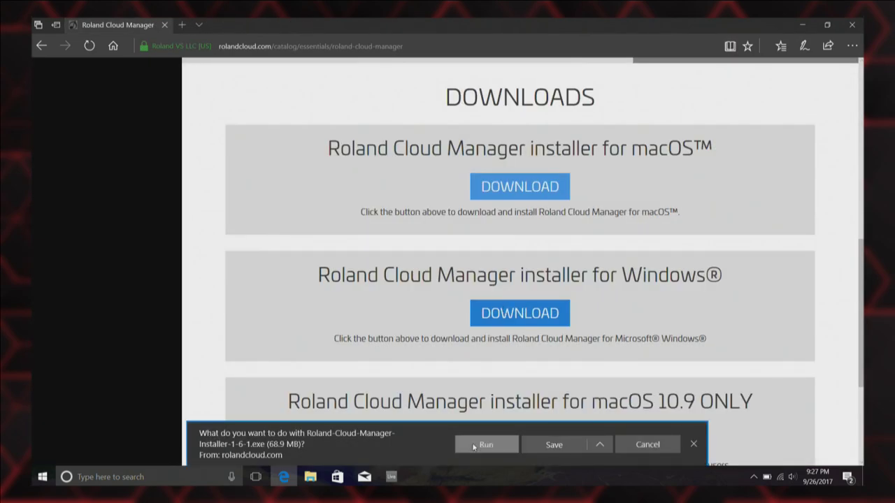
click(477, 446)
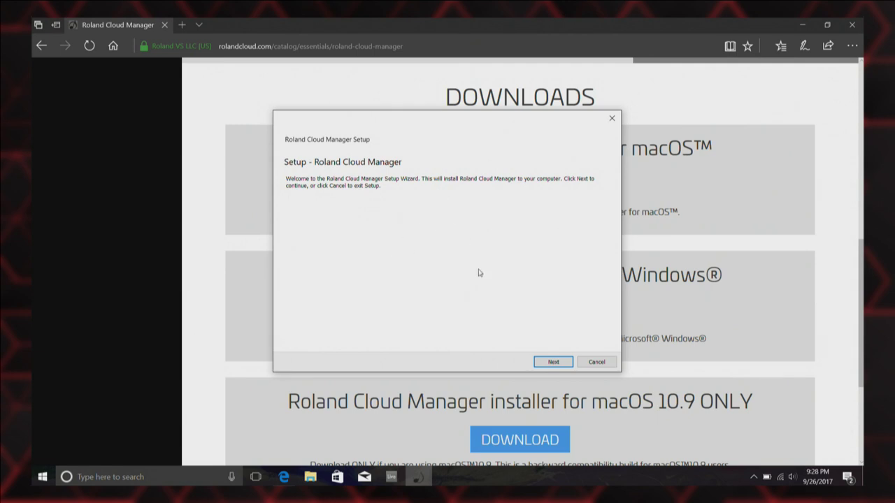
Install Roland Cloud Manager with default folder and components, accepting the license and UAC prompt.
click(553, 362)
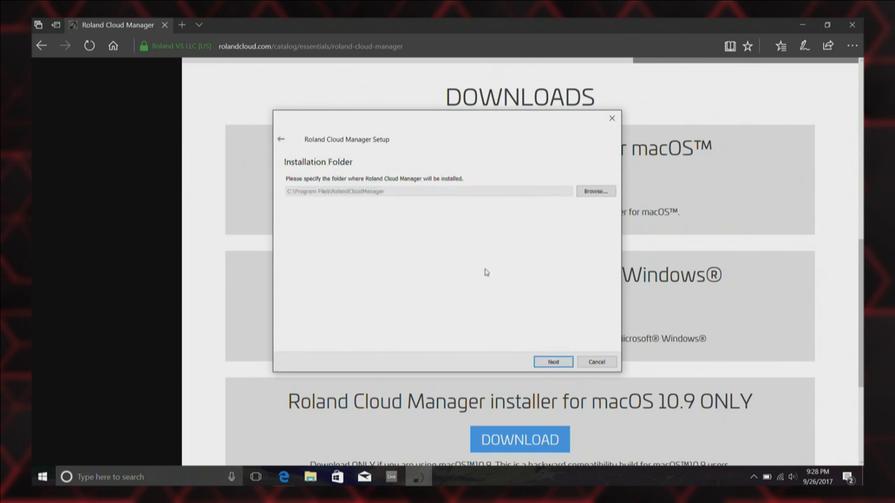
click(548, 364)
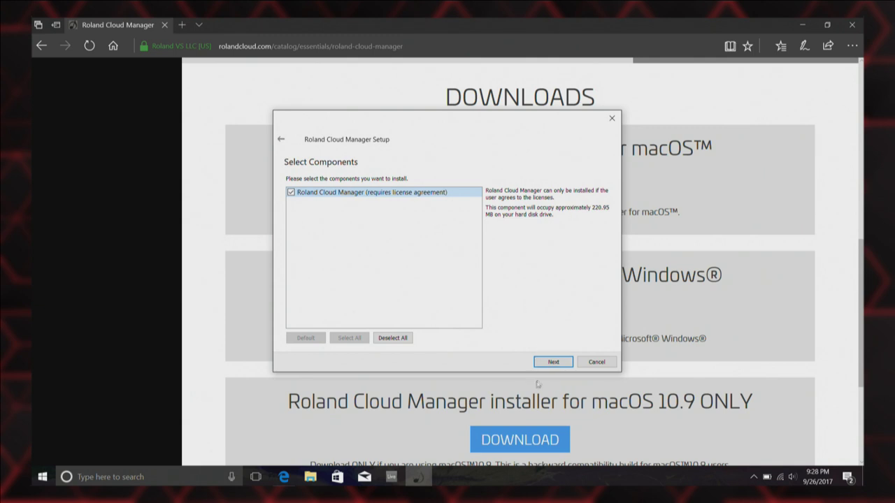
click(554, 363)
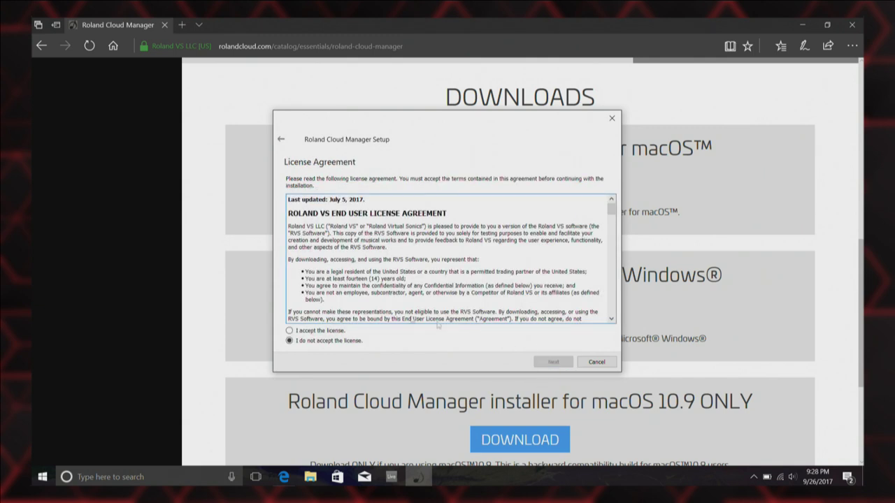
click(308, 332)
click(544, 363)
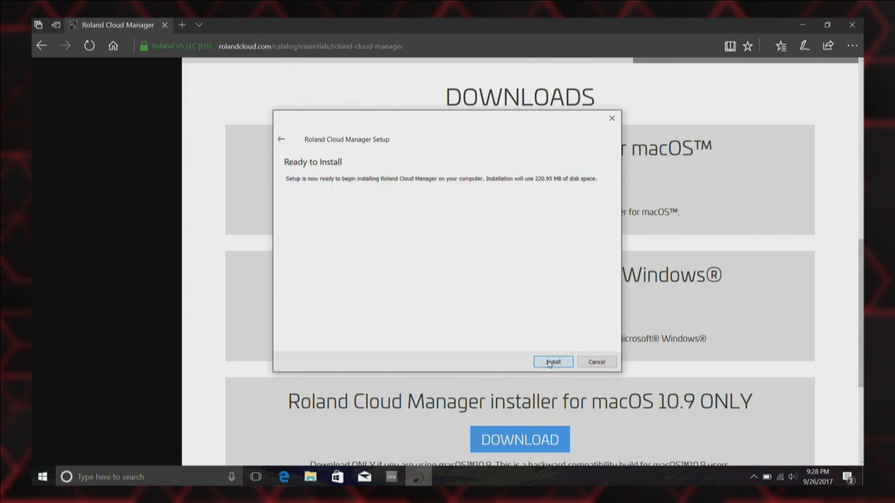
click(551, 362)
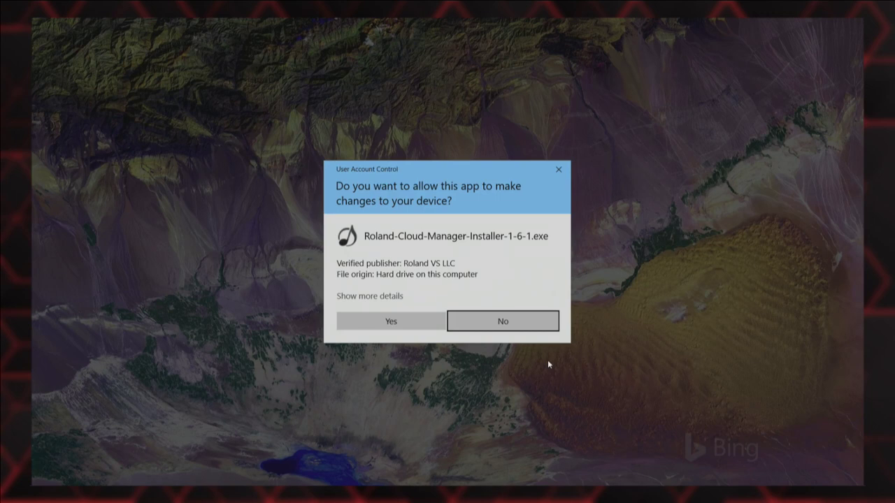
click(385, 321)
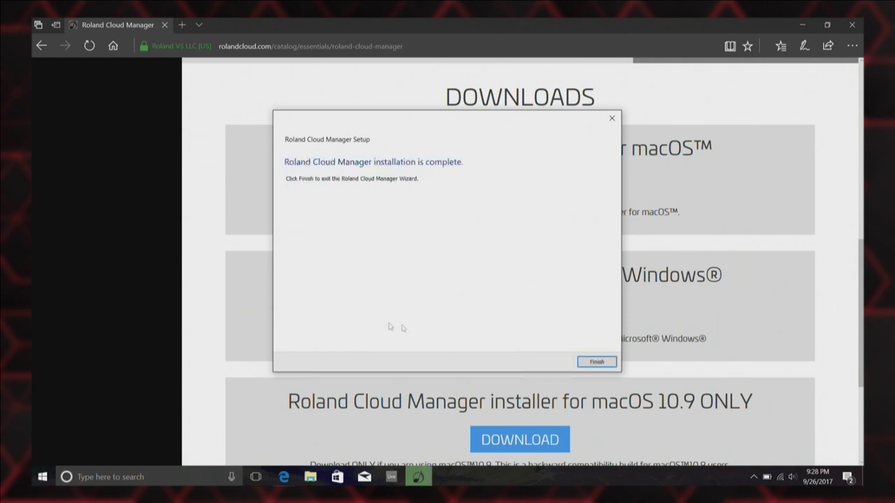
Finish setup and let Roland Cloud Manager through the firewall on public networks too.
click(591, 362)
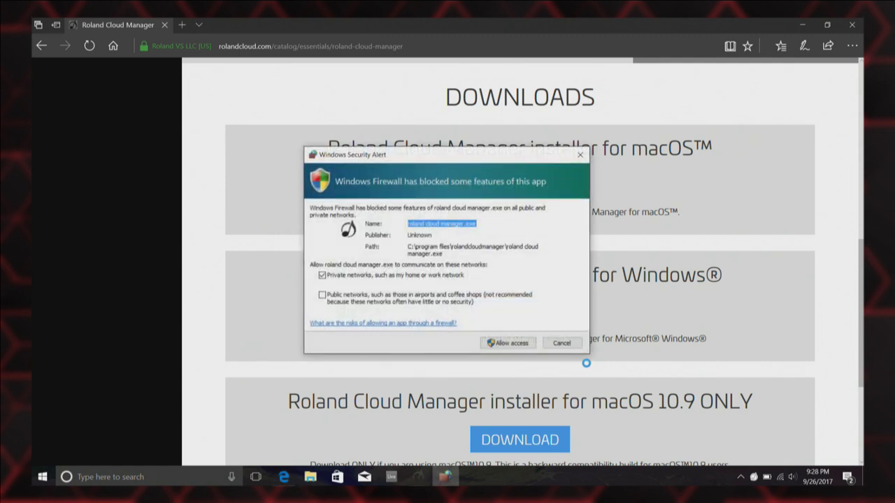
click(323, 295)
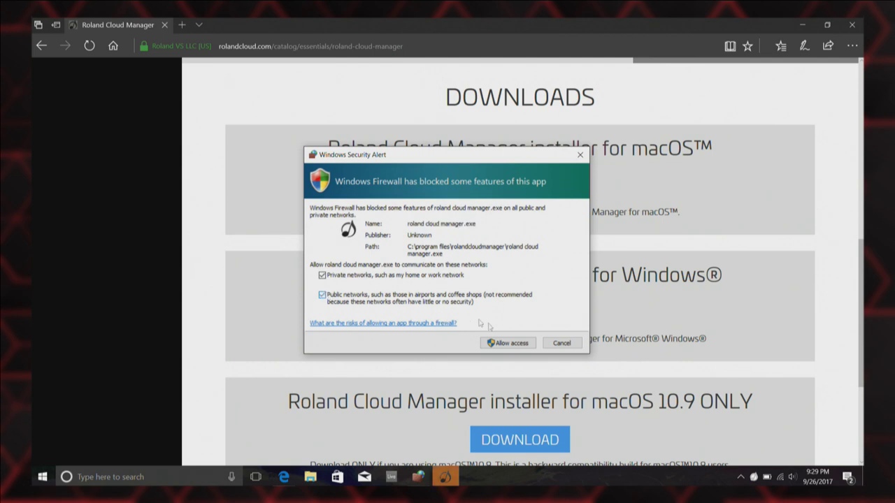
click(494, 344)
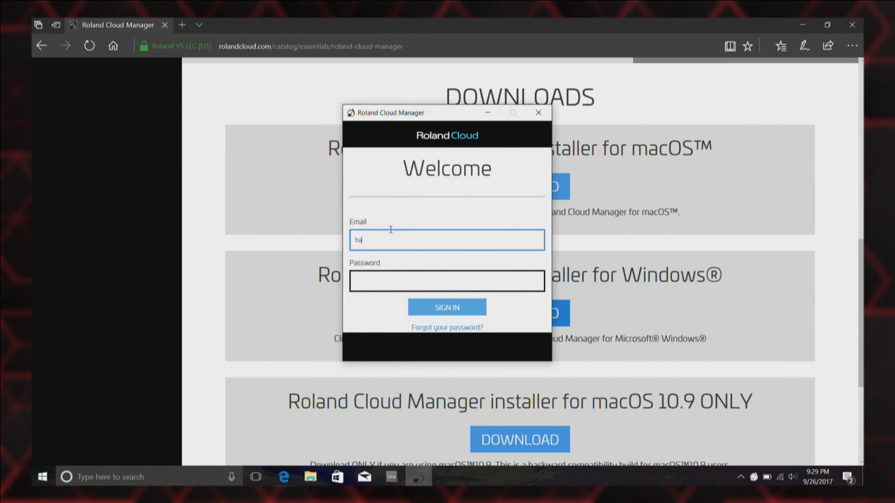
Sign in to Roland Cloud Manager with the account e-mail and password.
key(Tab)
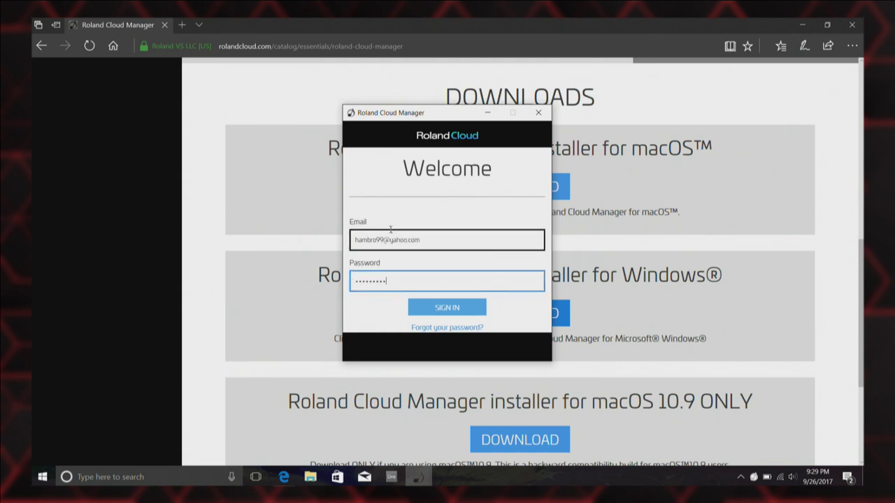
key(Return)
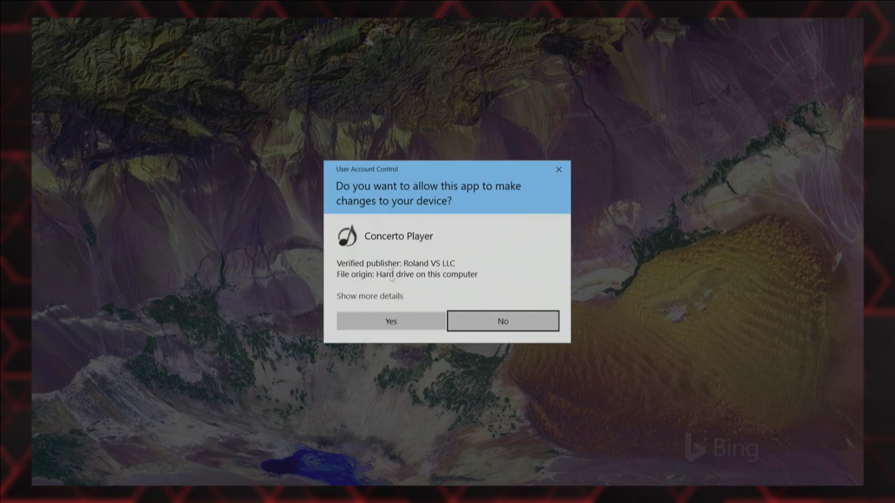
Approve Concerto Player's UAC prompt, accept its license, and keep VST2 and VST3 64-bit selected.
click(383, 326)
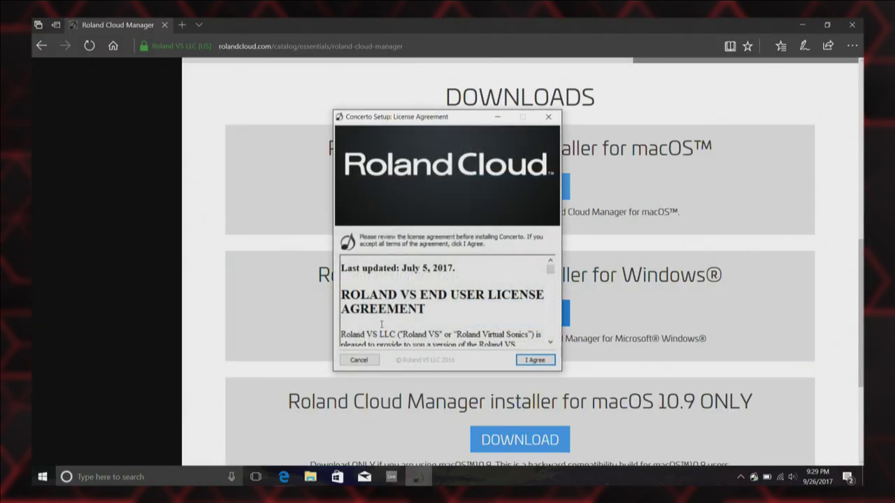
click(534, 361)
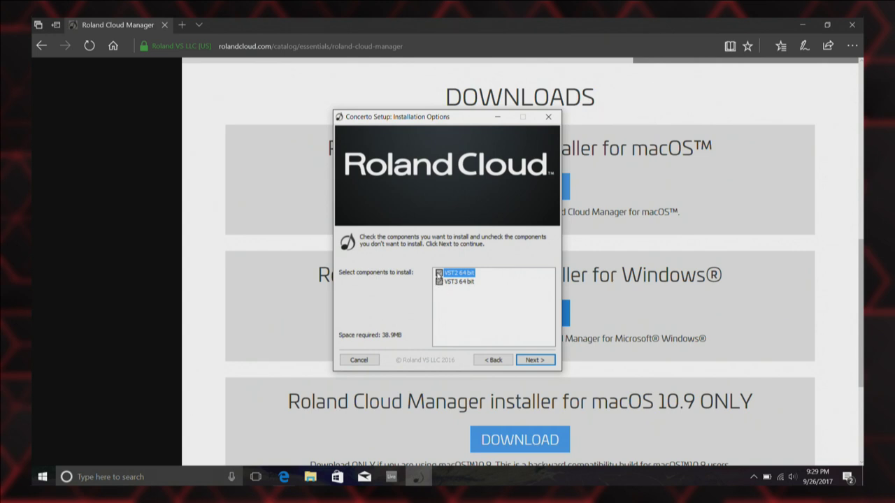
click(454, 282)
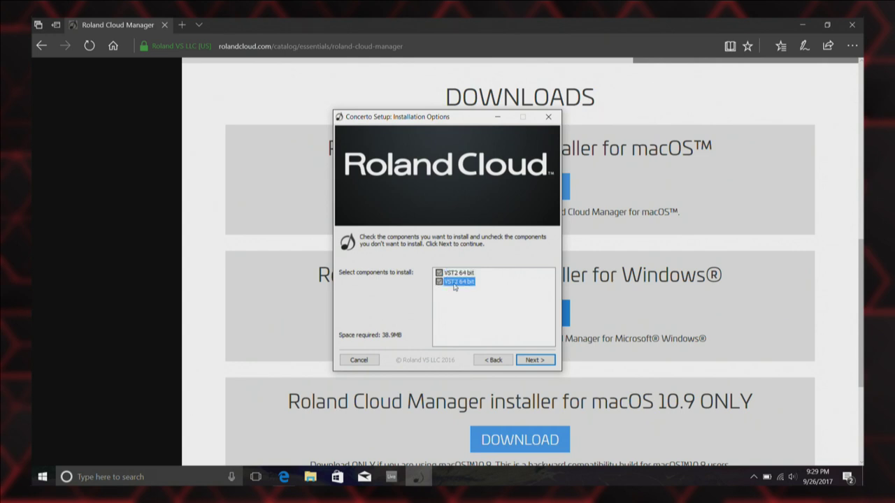
click(462, 272)
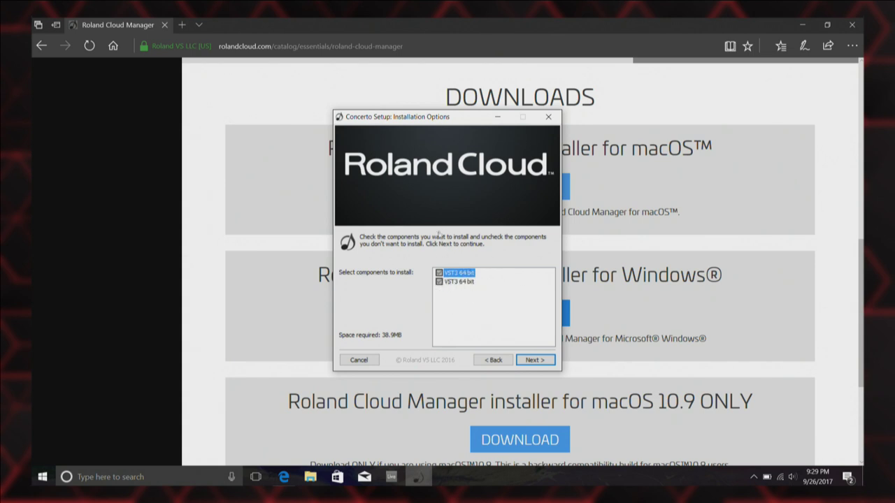
click(447, 281)
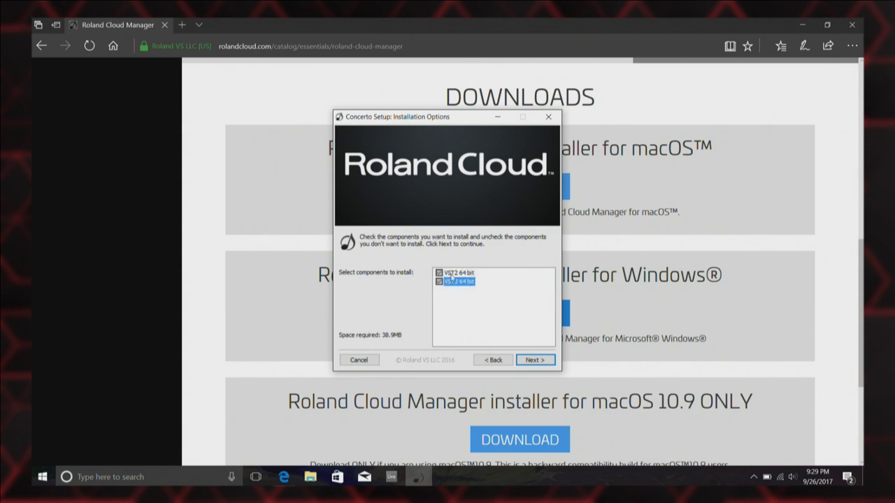
click(451, 273)
click(471, 282)
click(531, 360)
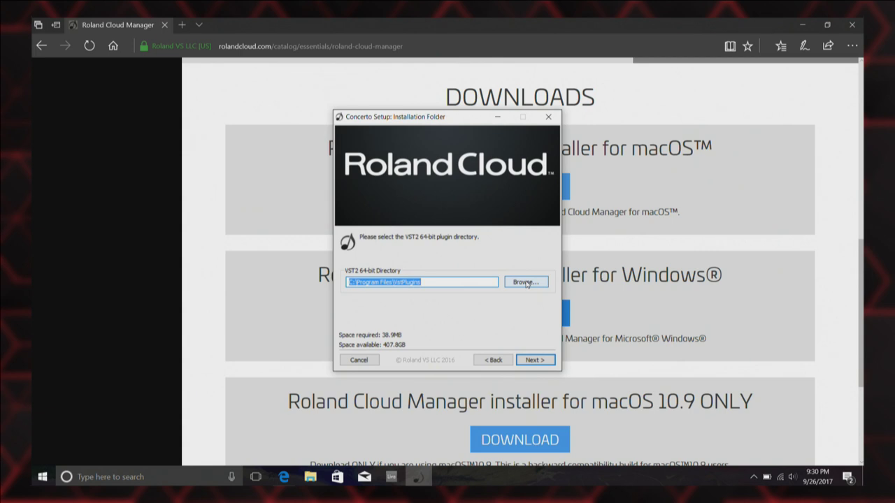
Choose the VSTPlugins folder for VST2 plugins, then launch Ableton Live 9.
click(527, 283)
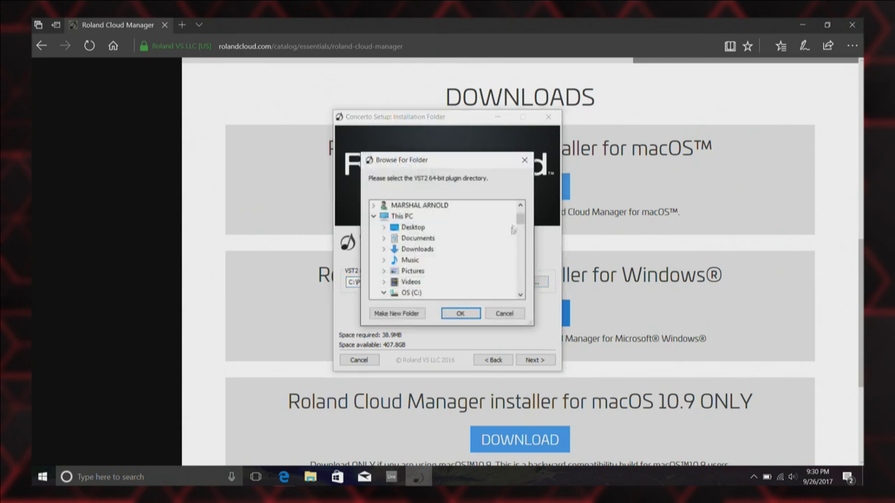
drag(521, 222, 521, 261)
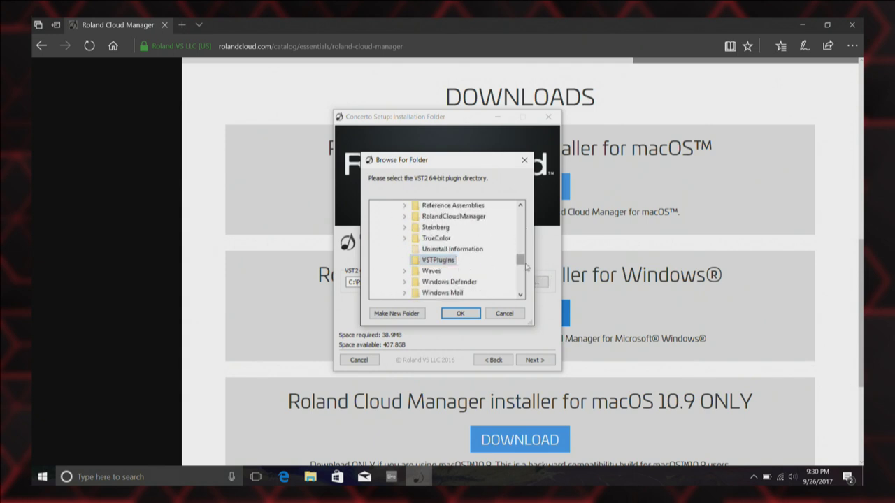
drag(521, 262, 521, 260)
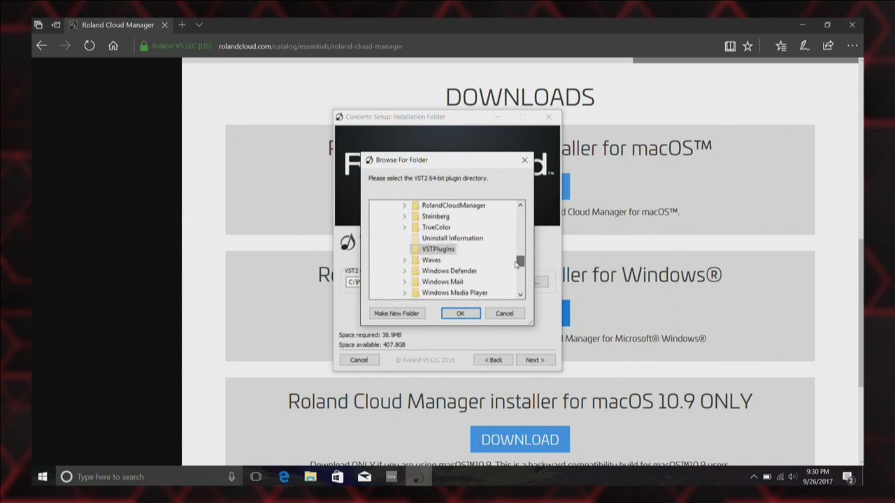
click(423, 249)
drag(521, 269, 504, 268)
click(437, 259)
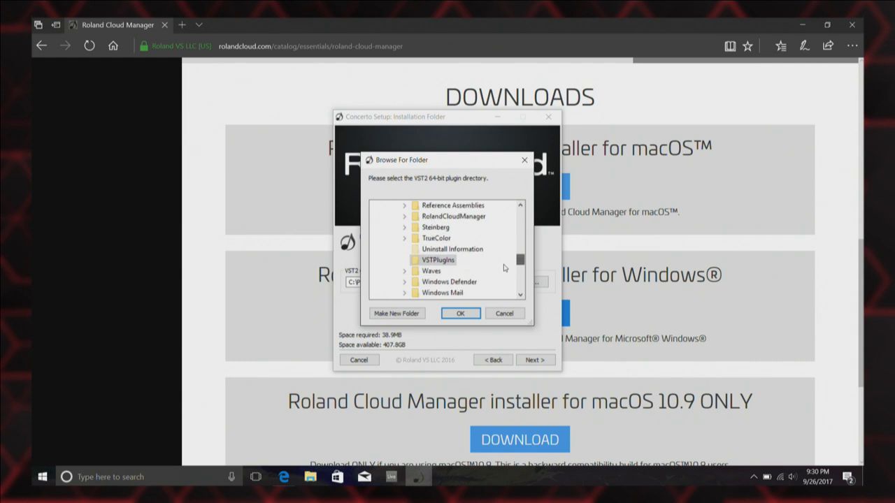
click(386, 480)
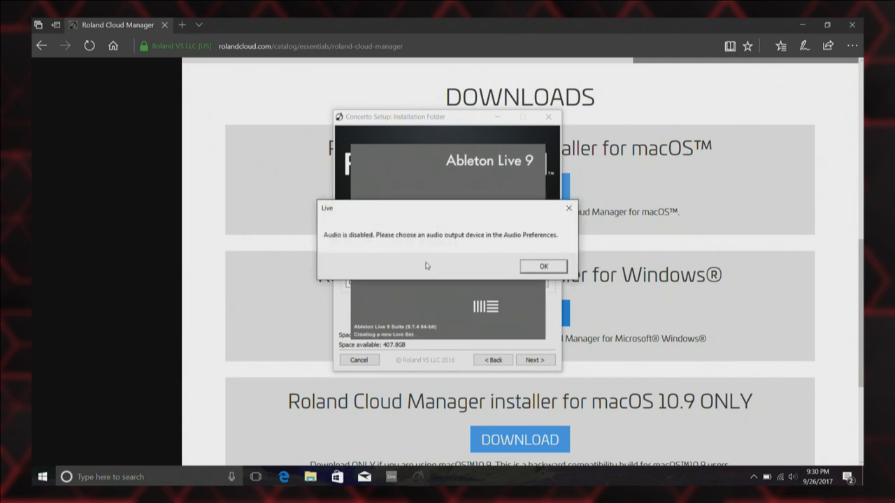
Dismiss Live's audio-disabled warning and look through the Options menu and Preferences.
click(543, 267)
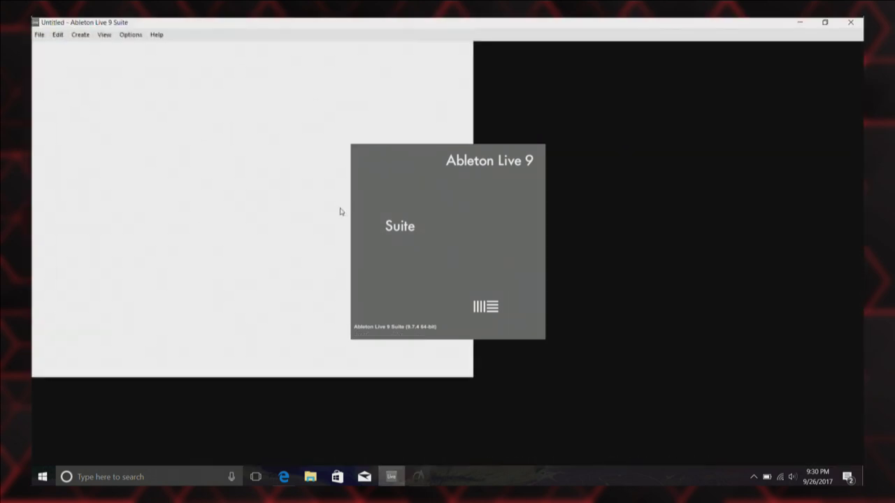
click(131, 34)
click(141, 309)
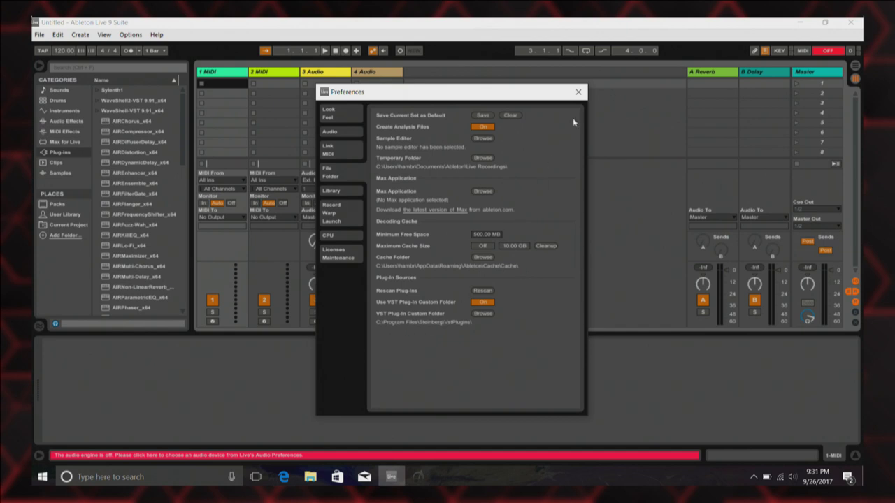
click(578, 92)
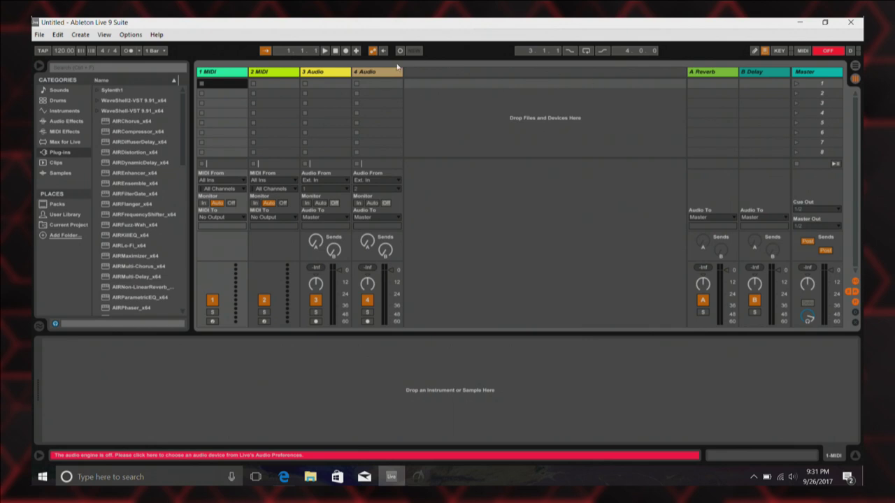
click(130, 34)
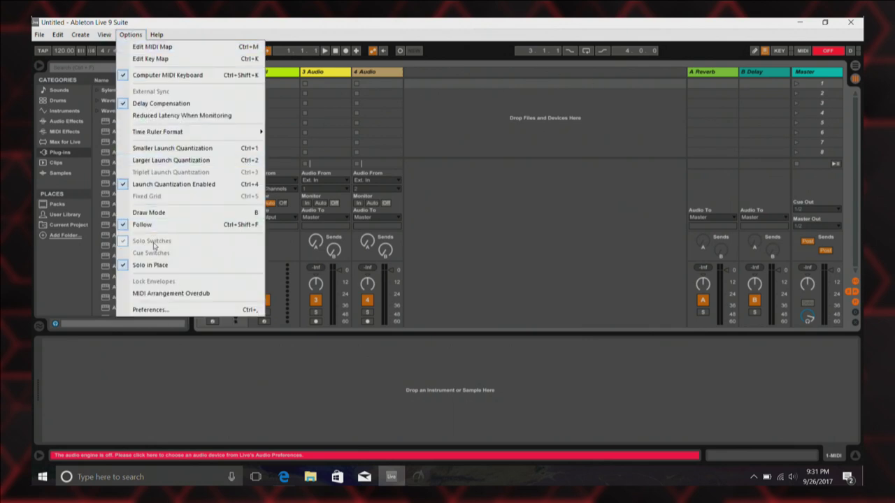
click(148, 299)
Set Live's audio driver type to MME/DirectX in Preferences, then quit Live.
click(130, 34)
click(144, 310)
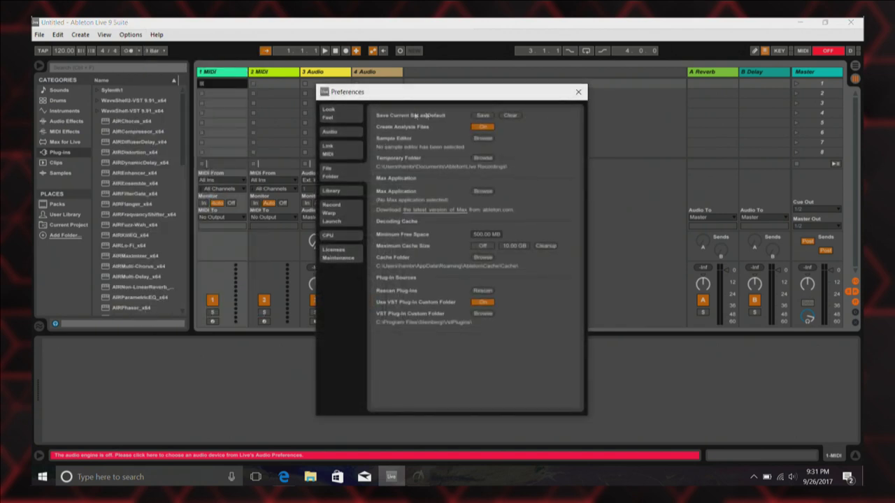
click(335, 135)
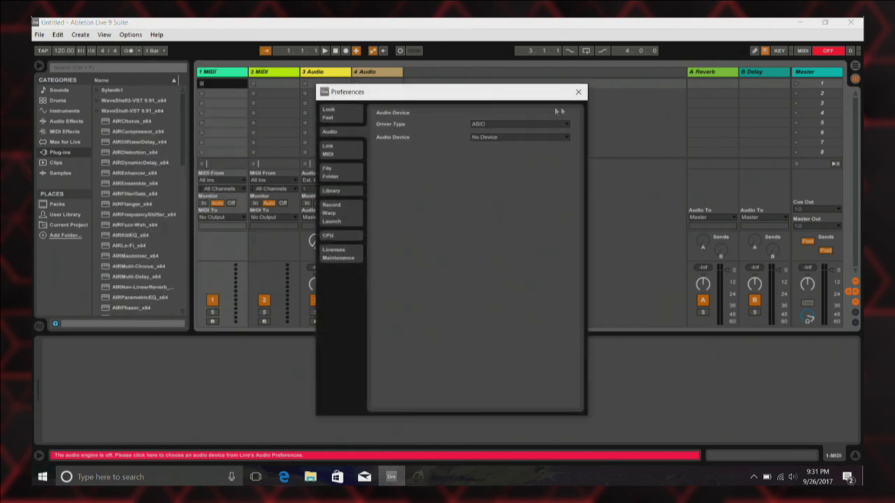
click(488, 126)
click(489, 140)
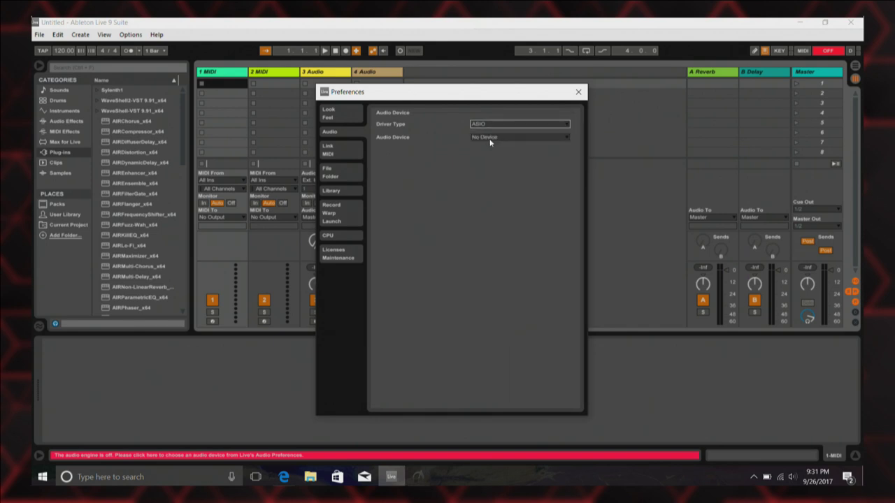
click(579, 92)
click(850, 22)
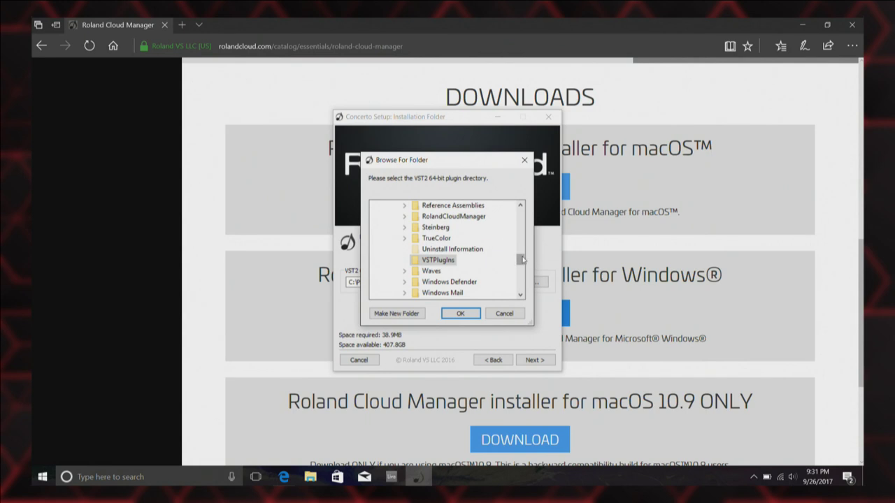
Create a new folder inside Steinberg\VstPlugins in the folder browser.
click(404, 227)
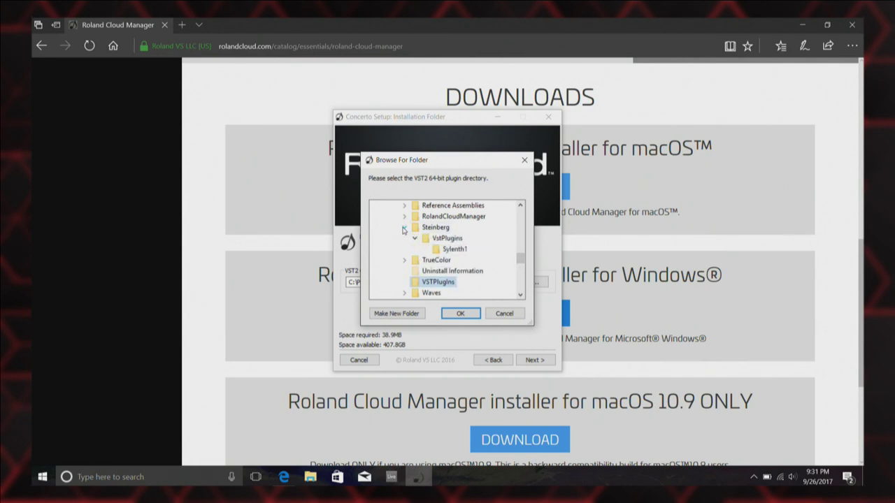
click(434, 238)
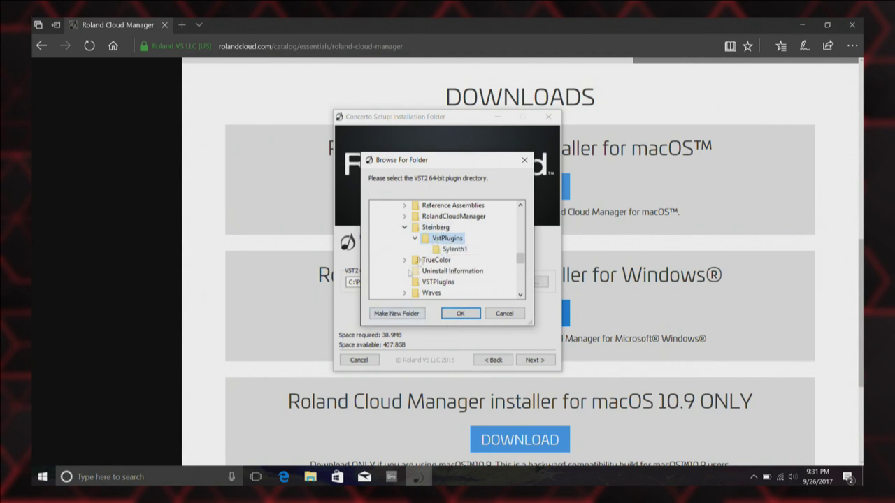
click(389, 314)
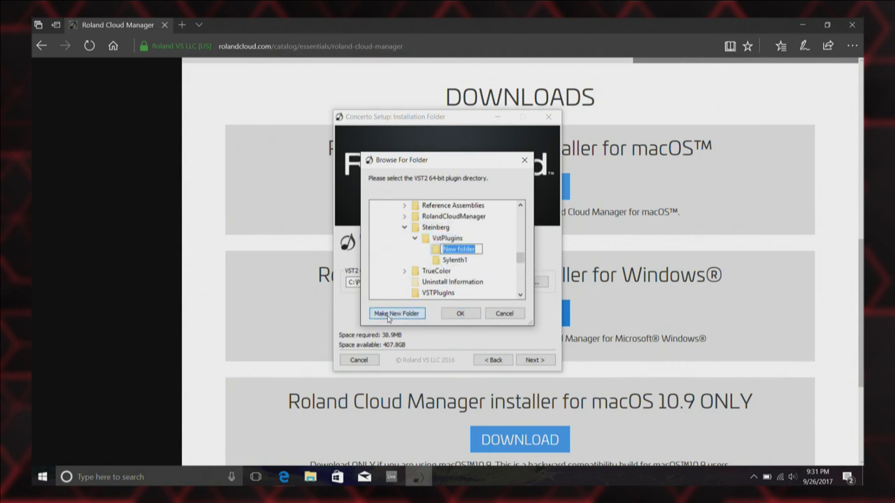
key(Return)
key(r)
key(o)
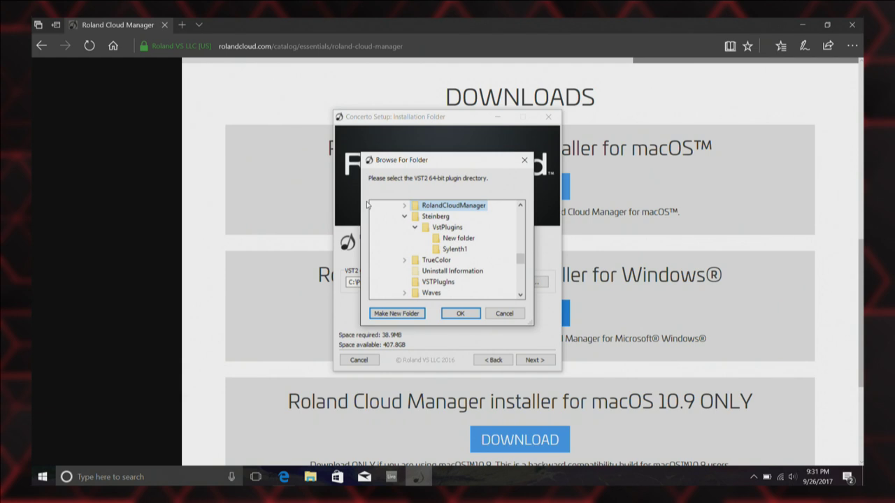
key(Return)
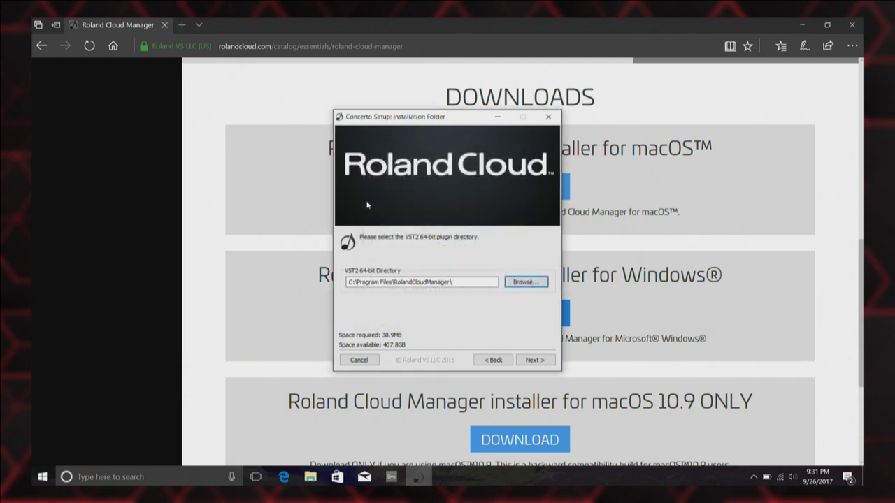
Reopen and cancel the folder browser, then go back to the component selection page.
click(526, 283)
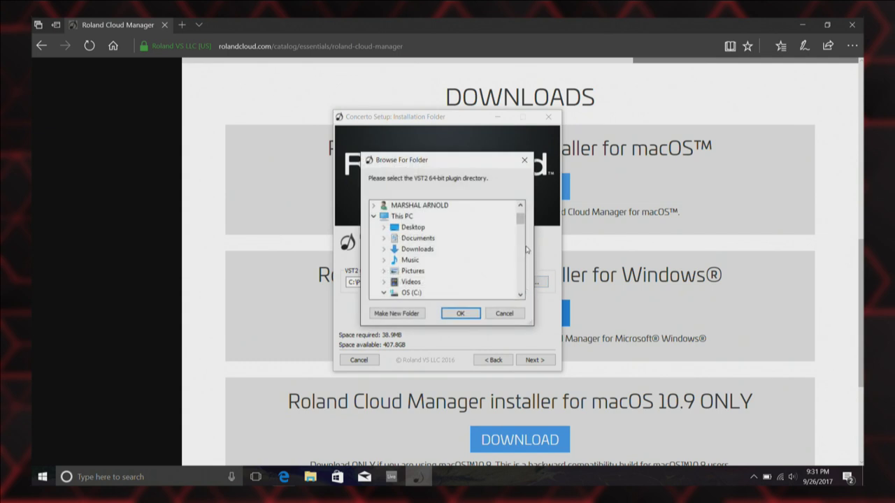
click(503, 313)
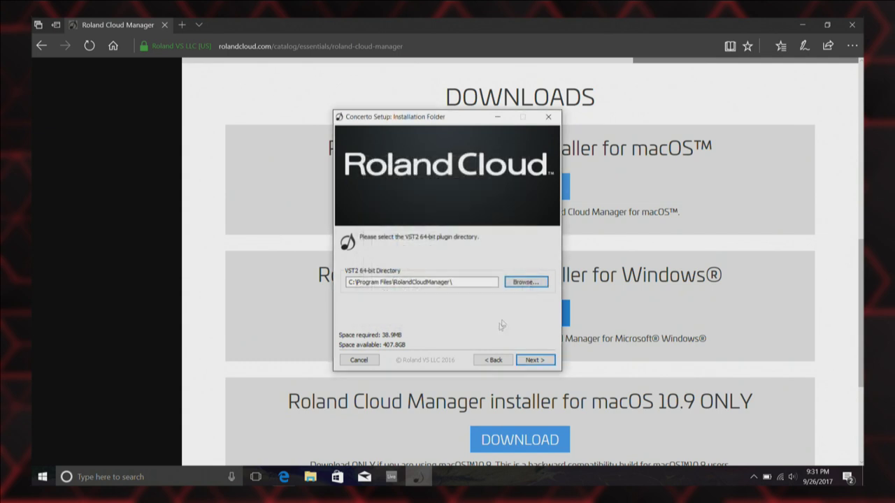
click(491, 360)
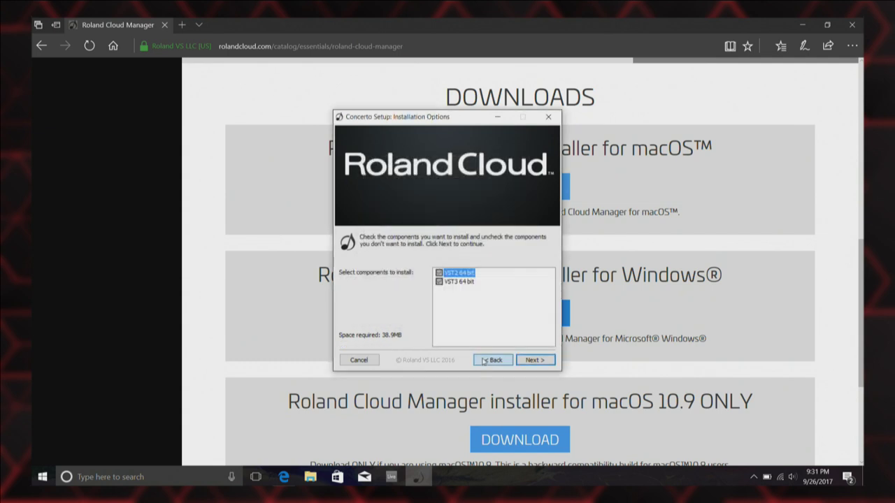
Browse to the New folder under Steinberg\VstPlugins for the VST2 directory.
click(535, 360)
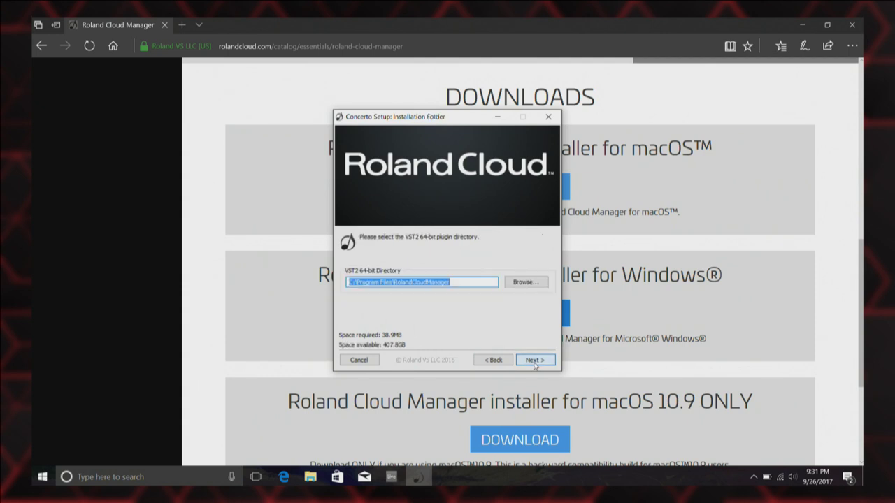
click(527, 283)
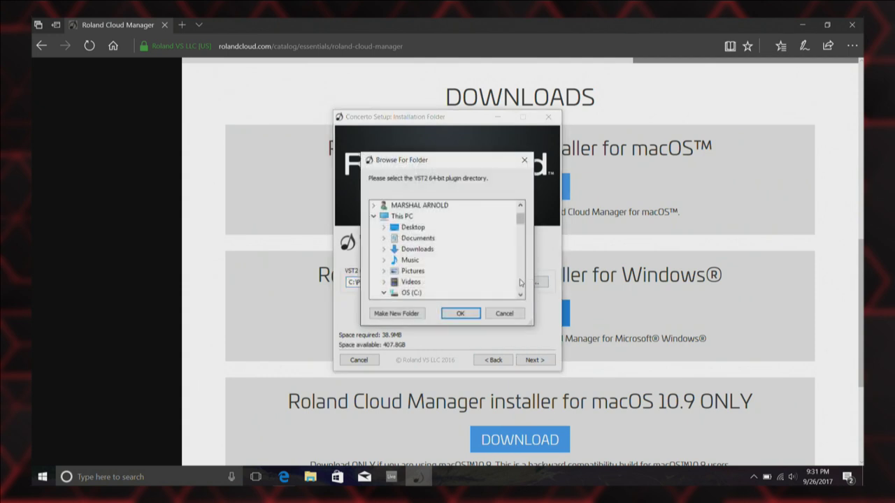
scroll(520, 283, down, 3)
scroll(520, 282, down, 3)
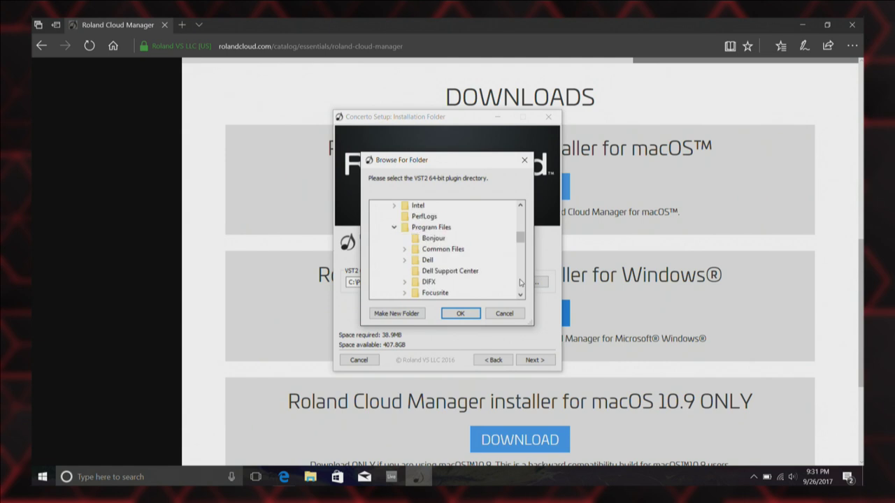
scroll(520, 282, down, 3)
scroll(520, 283, down, 3)
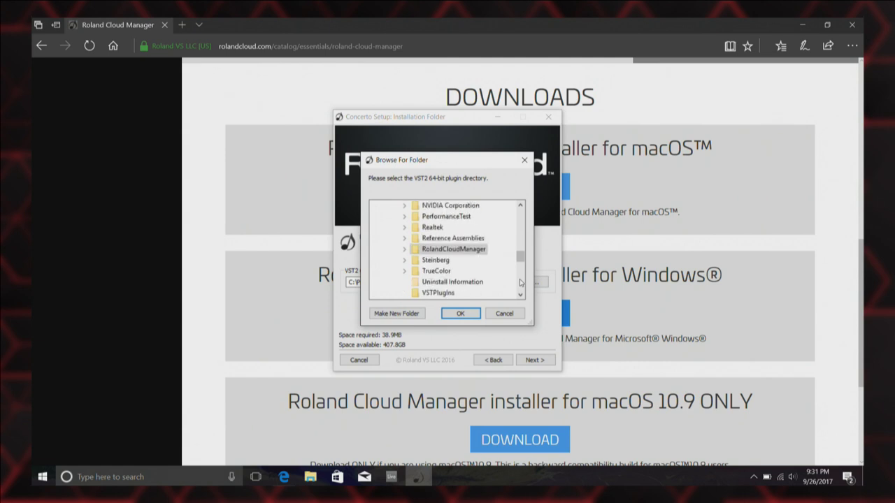
click(404, 260)
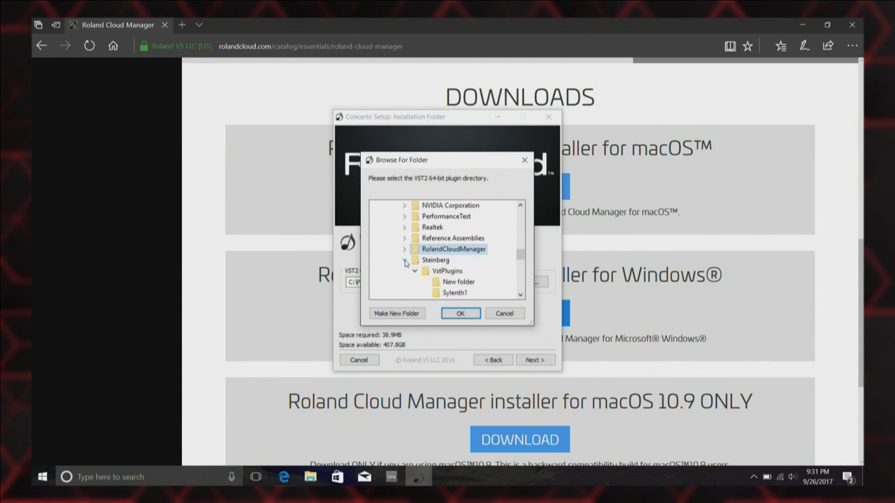
click(465, 284)
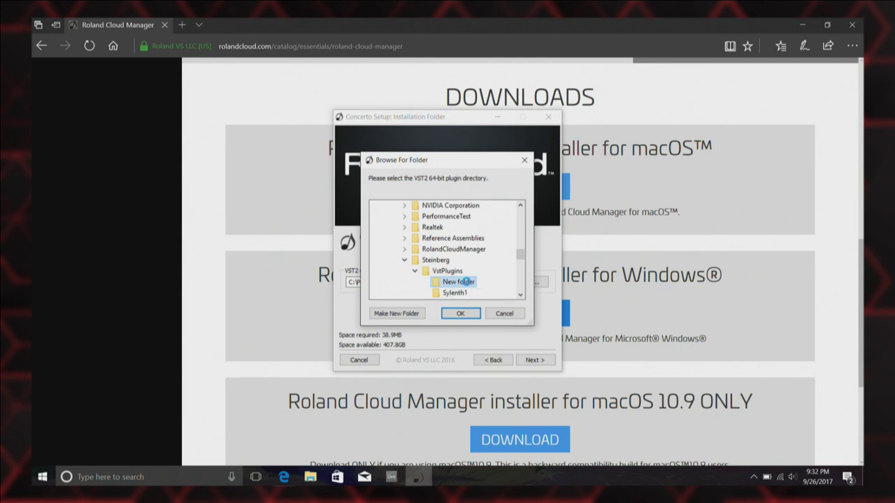
Rename New folder to 'Roland' and confirm it as the VST2 64-bit directory.
right_click(466, 284)
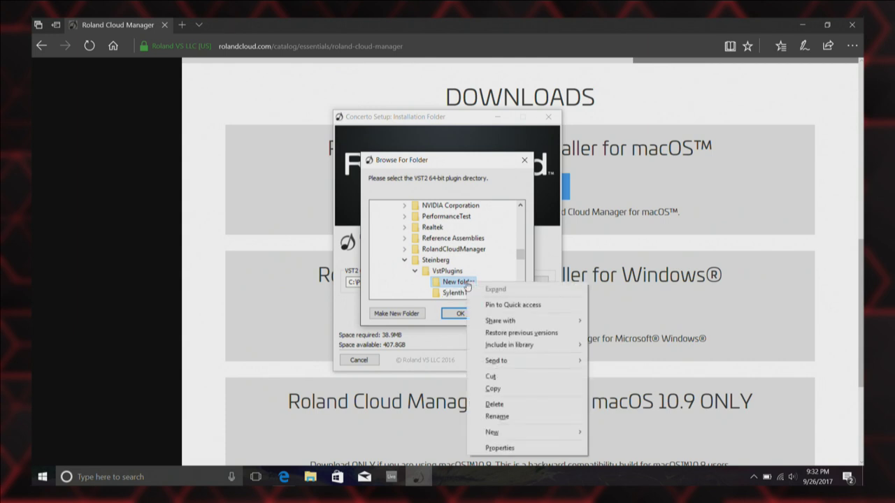
click(527, 417)
text(Roland)
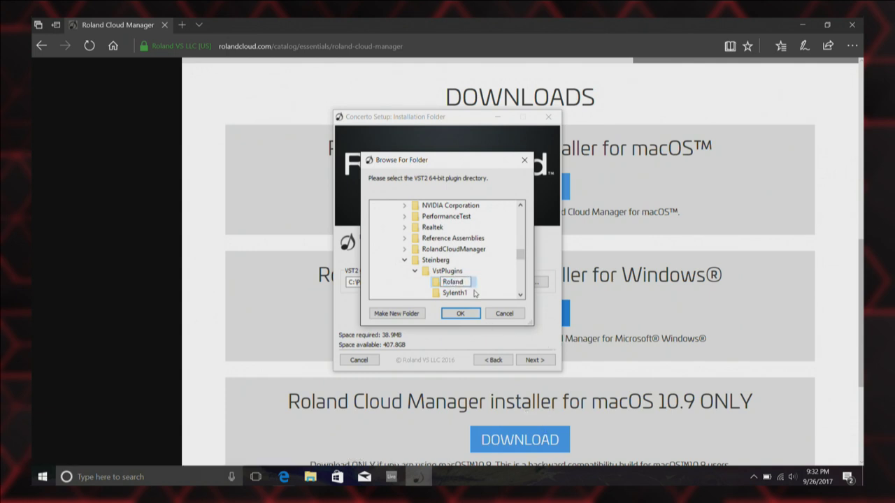
key(Return)
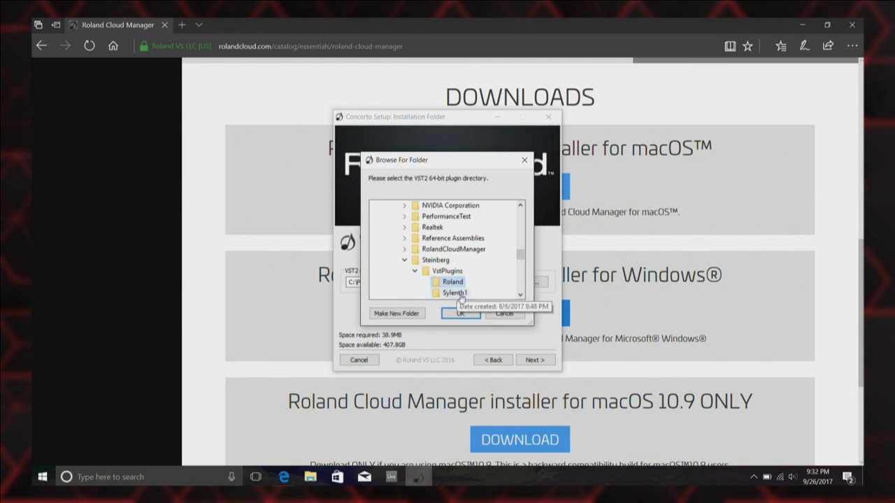
click(460, 313)
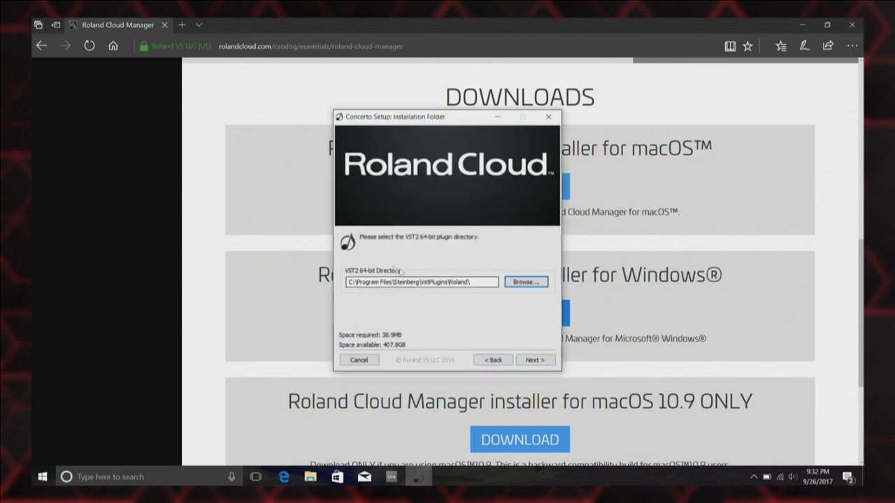
Advance to the VST3 directory page and browse toward Steinberg > VstPlugins, leaving Common Files unchanged.
click(528, 361)
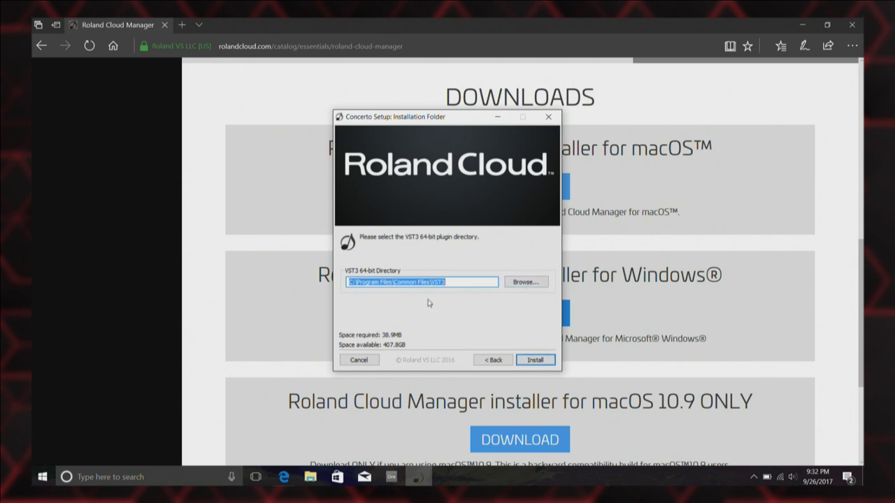
click(517, 285)
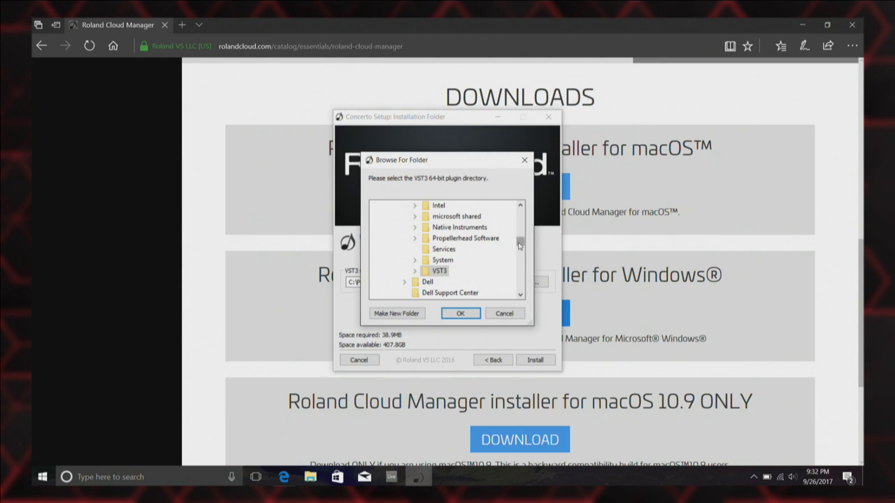
drag(519, 245, 511, 235)
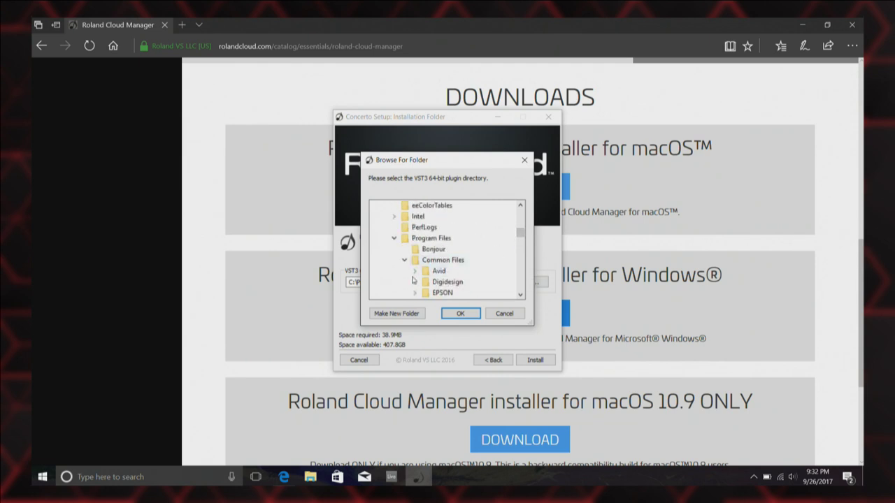
click(404, 260)
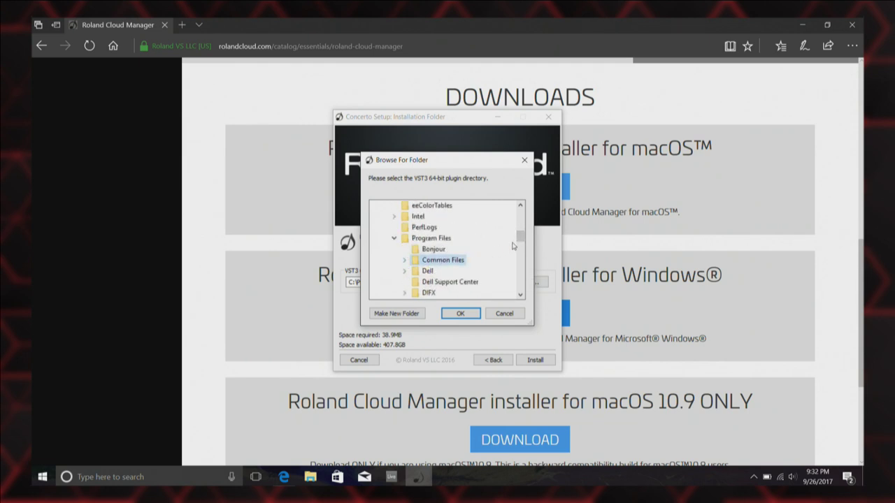
drag(522, 237, 522, 253)
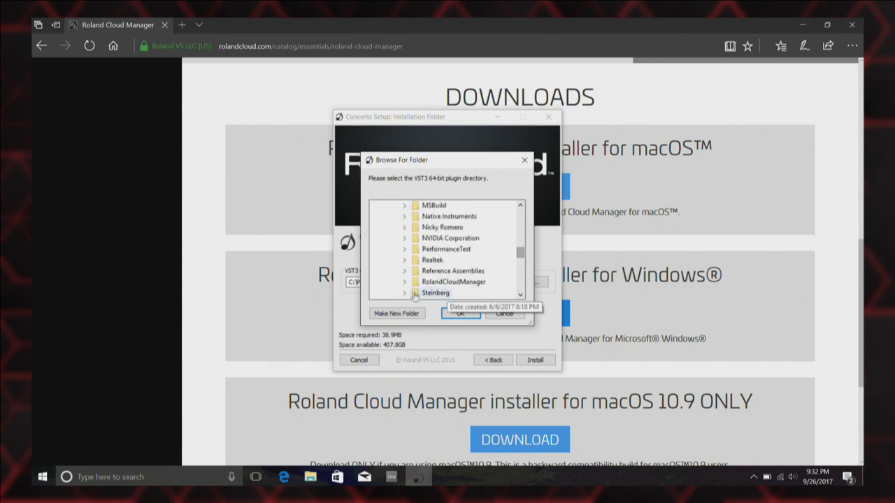
click(404, 292)
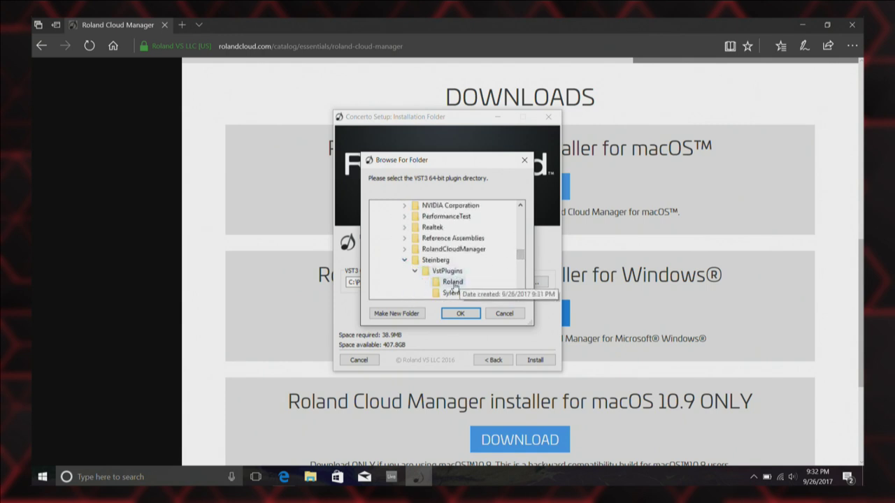
click(452, 314)
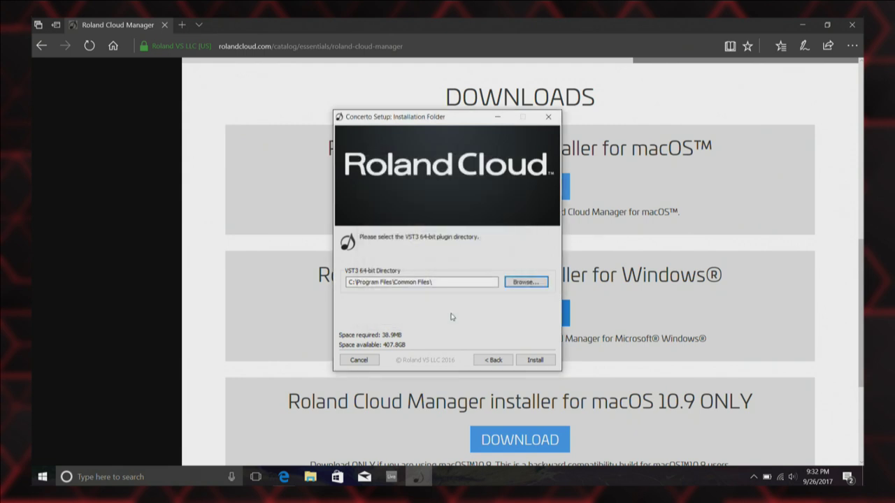
Browse to C:\Program Files\Steinberg\VstPlugins\Roland for the VST3 64-bit directory.
click(527, 282)
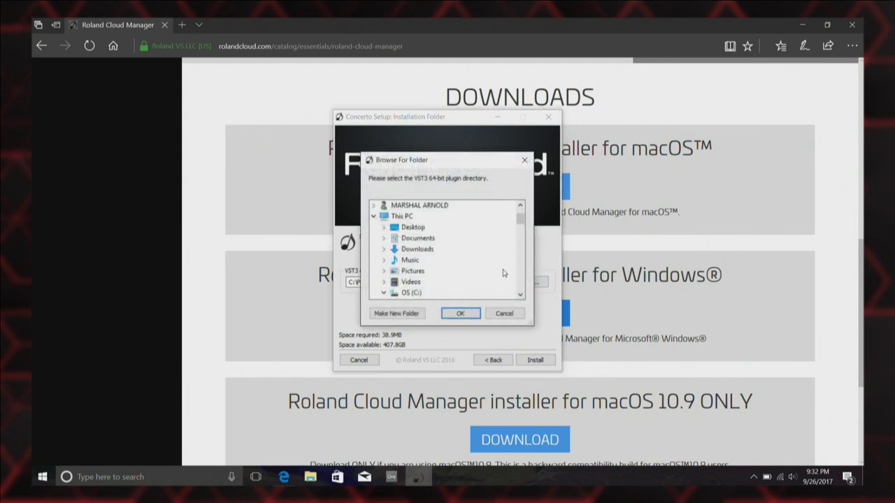
drag(520, 221, 520, 258)
click(435, 250)
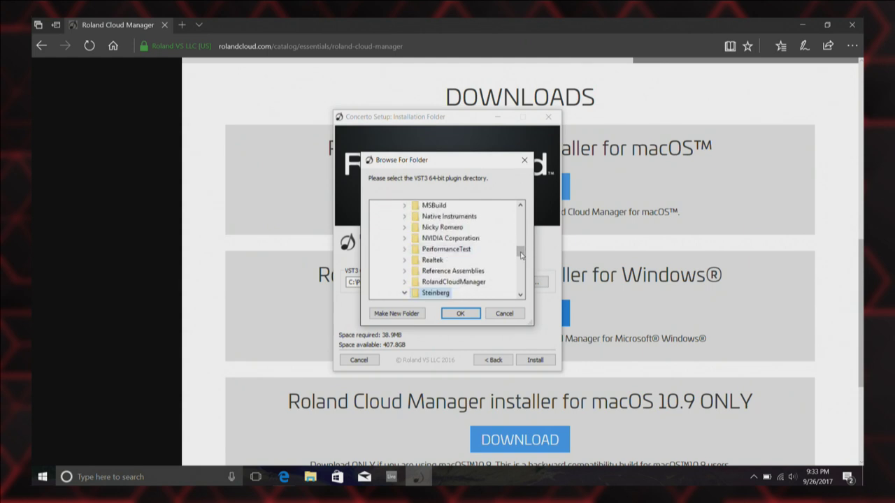
drag(521, 253, 520, 262)
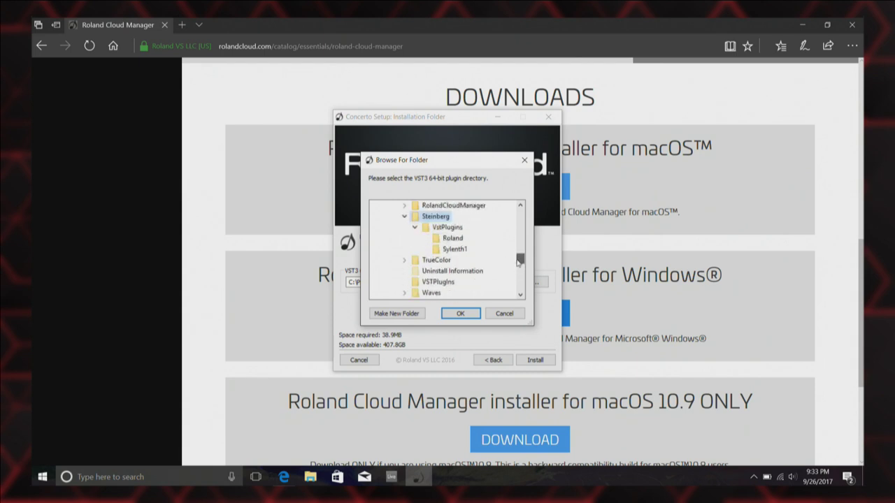
click(452, 238)
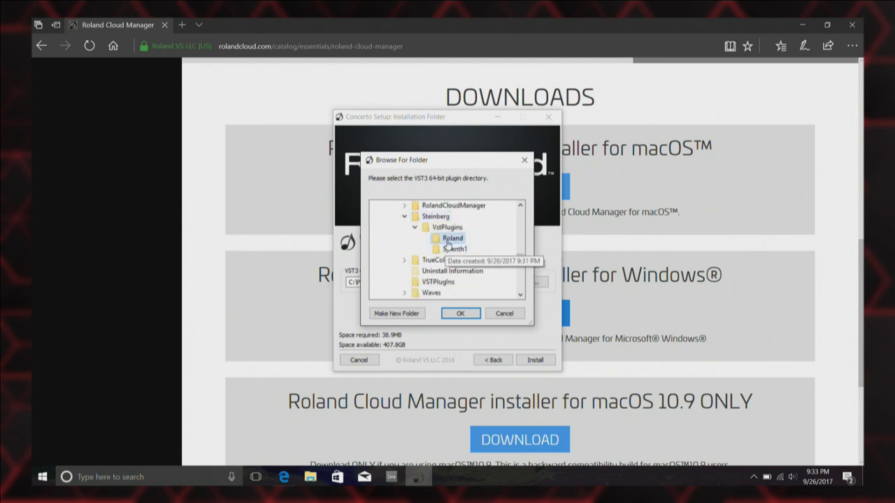
Create a New folder with a VST3 subfolder inside Roland, accept it, and install.
click(384, 316)
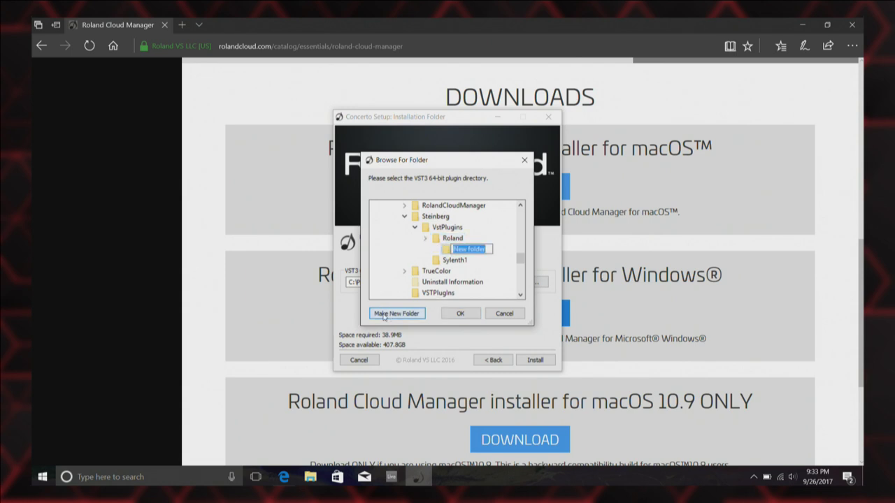
click(383, 315)
text(ST3)
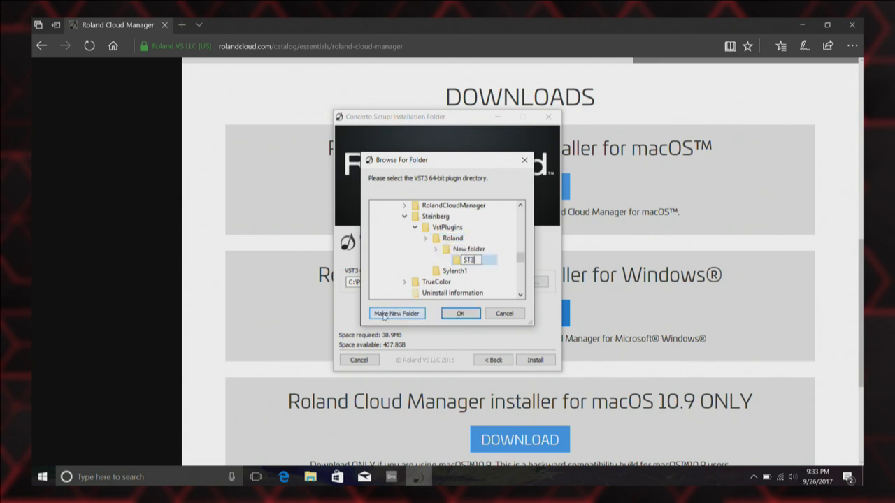
key(BackSpace)
key(BackSpace)
key(BackSpace)
text(VST3)
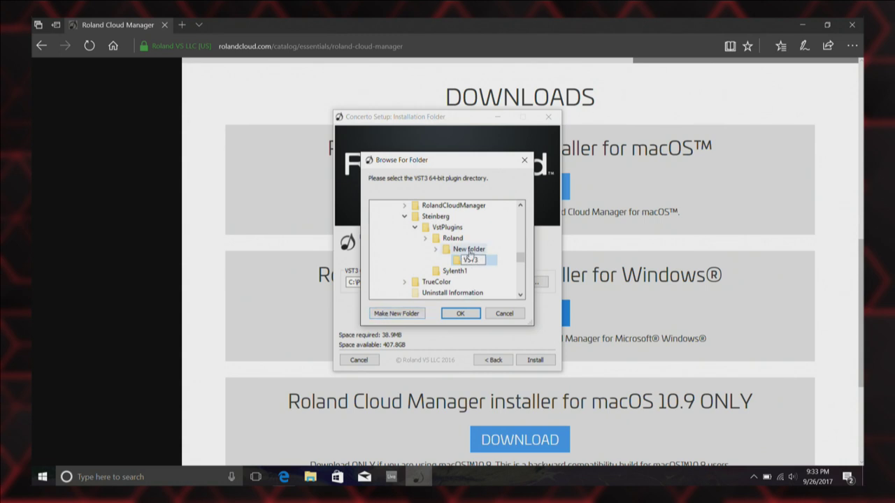
click(469, 252)
click(457, 314)
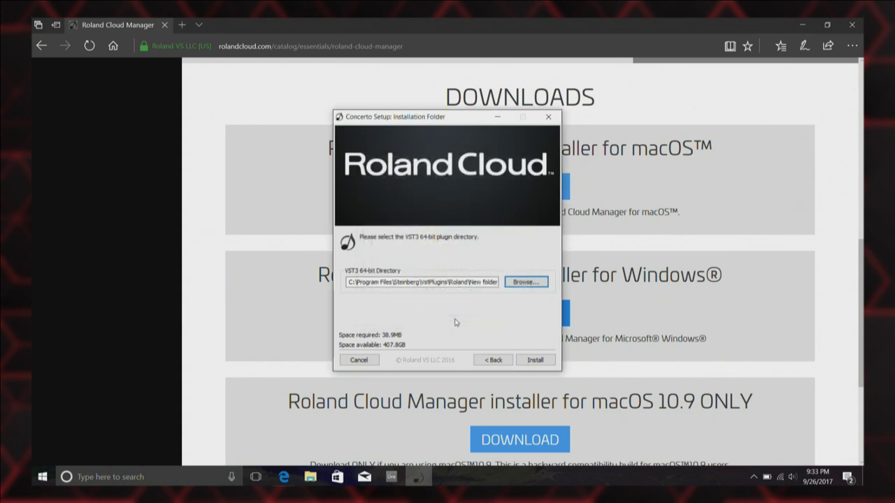
click(534, 360)
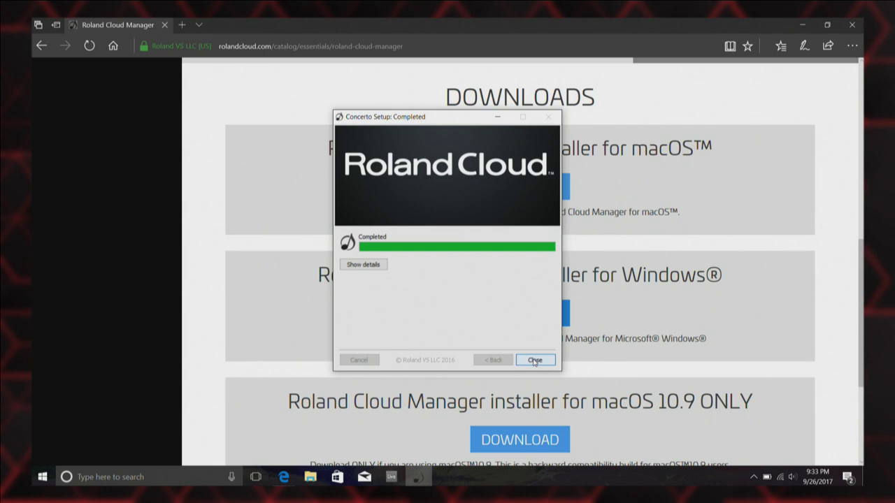
Close the completed Concerto Setup and minimize Edge to reveal the desktop.
click(535, 360)
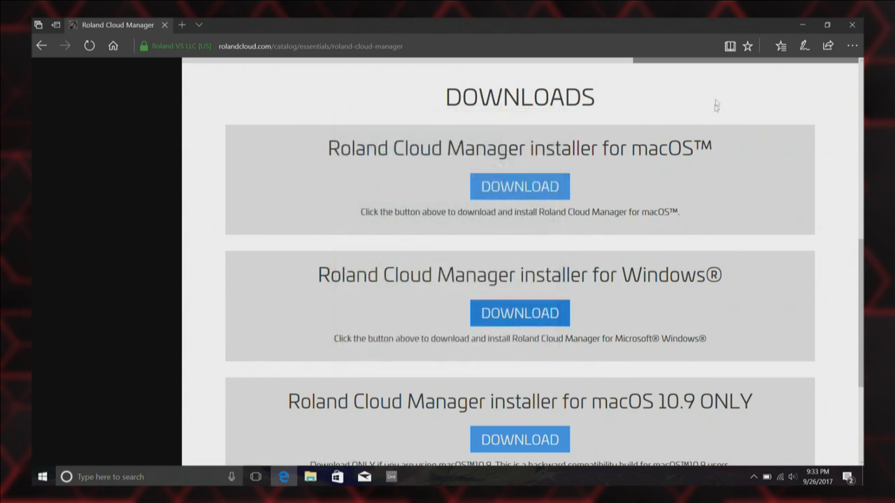
click(800, 29)
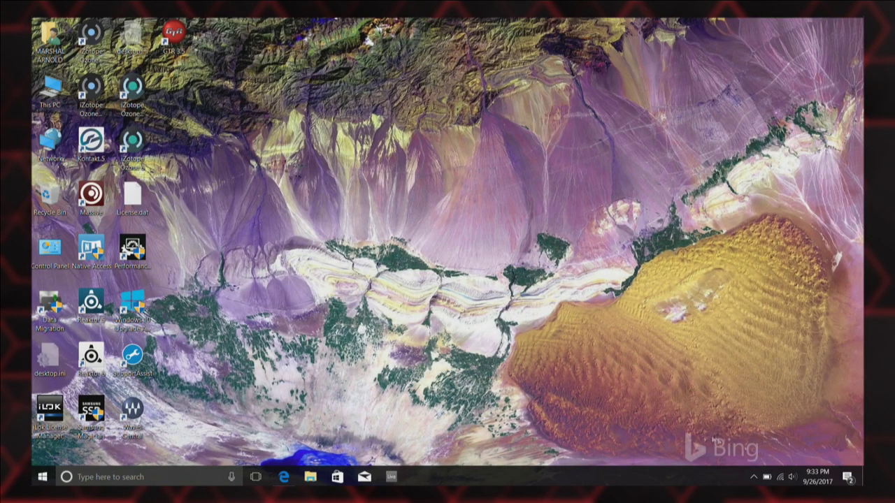
Enable 'Automatically update my instruments' in Roland Cloud Manager and go to My Instruments.
click(754, 477)
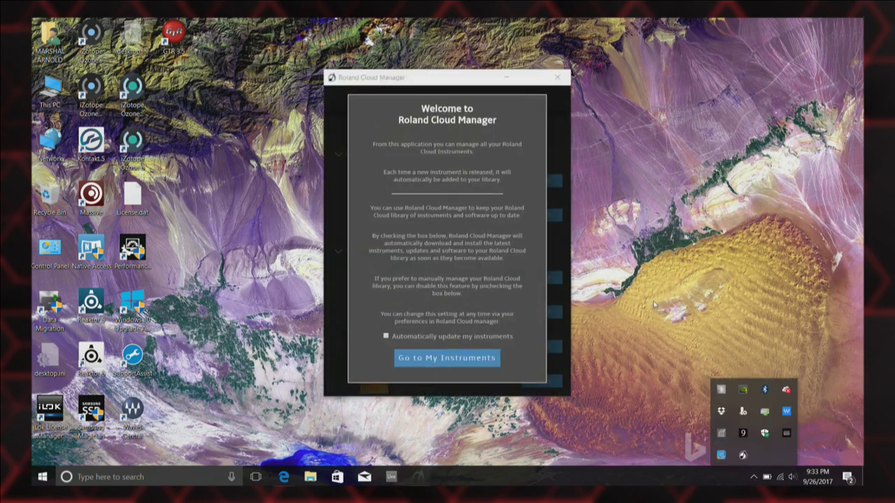
click(656, 311)
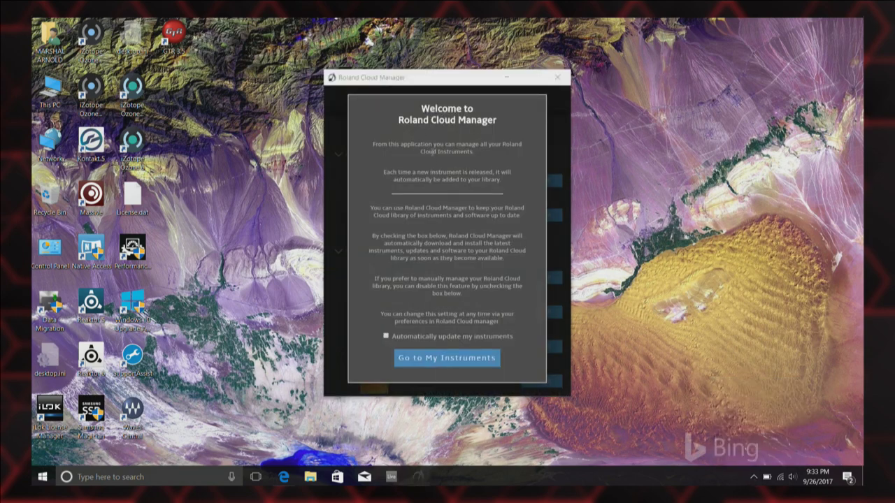
click(385, 337)
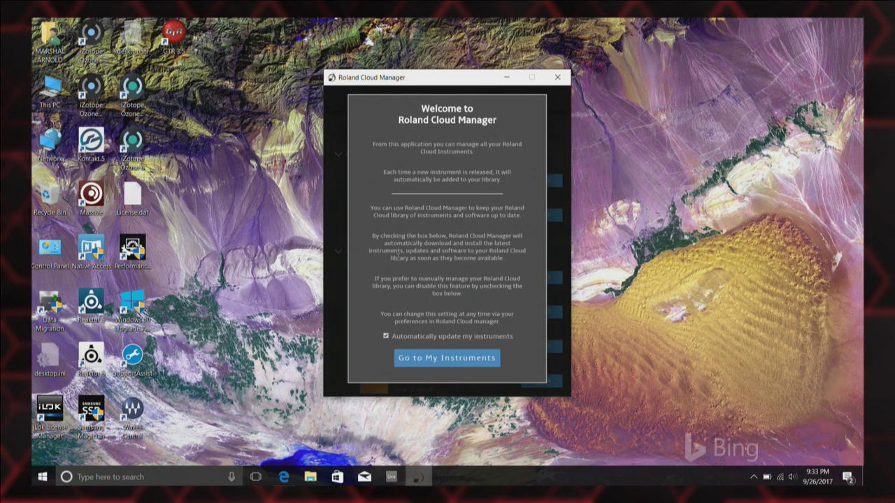
click(429, 357)
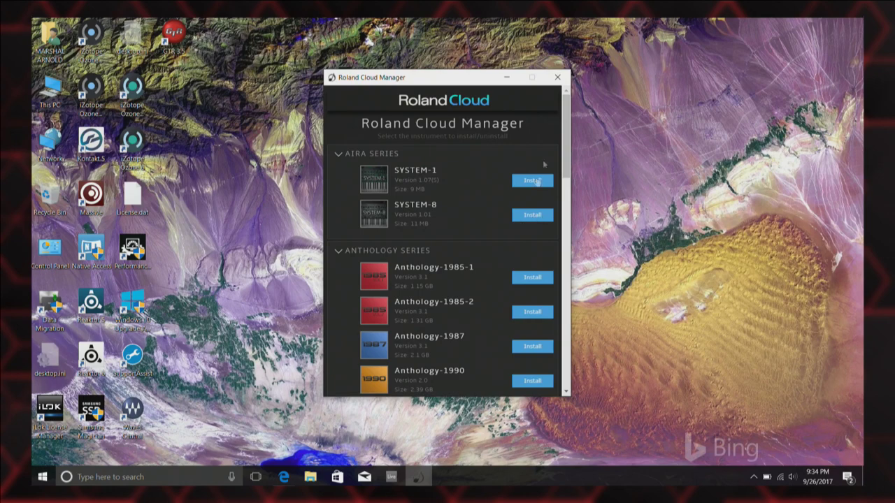
Install and confirm SYSTEM-1, approve the permission prompt, and view its VST2 install location.
click(532, 181)
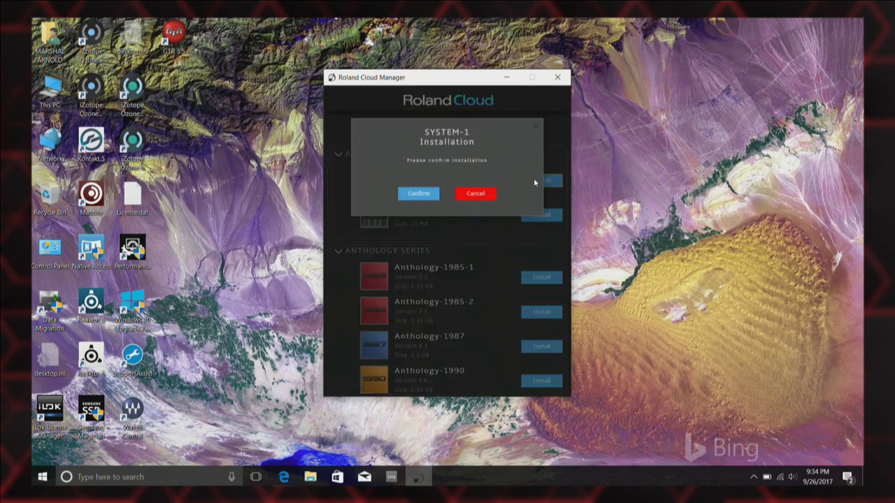
click(414, 195)
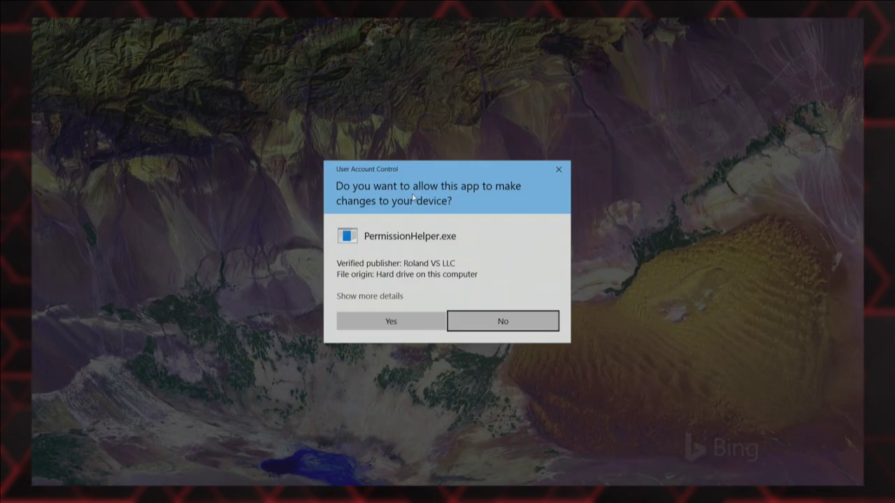
click(400, 320)
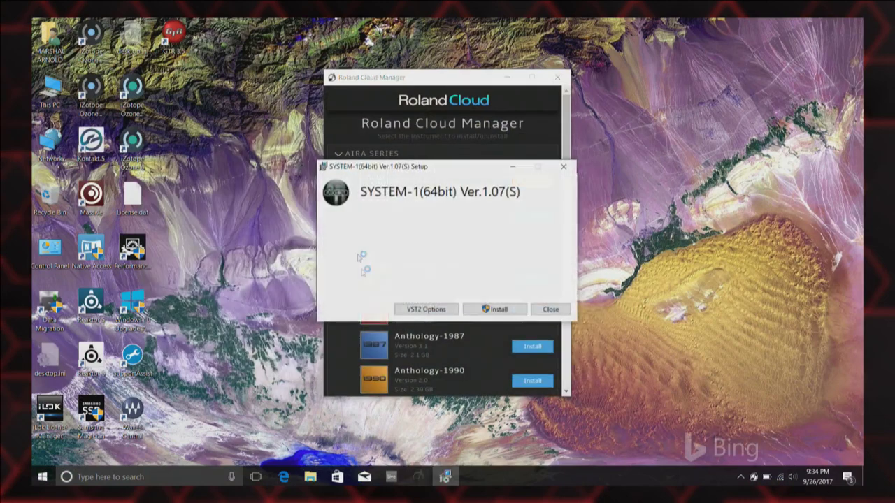
click(420, 312)
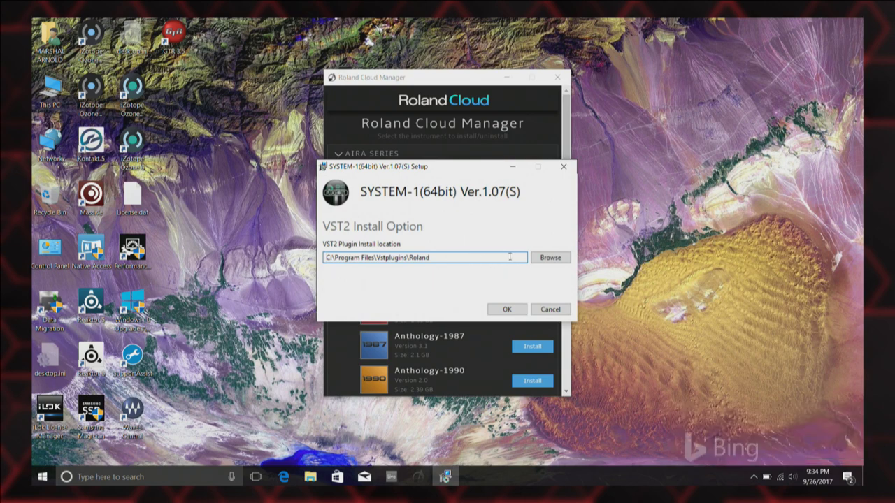
Open the VST2 folder browser and expand This PC to locate the drives.
click(550, 258)
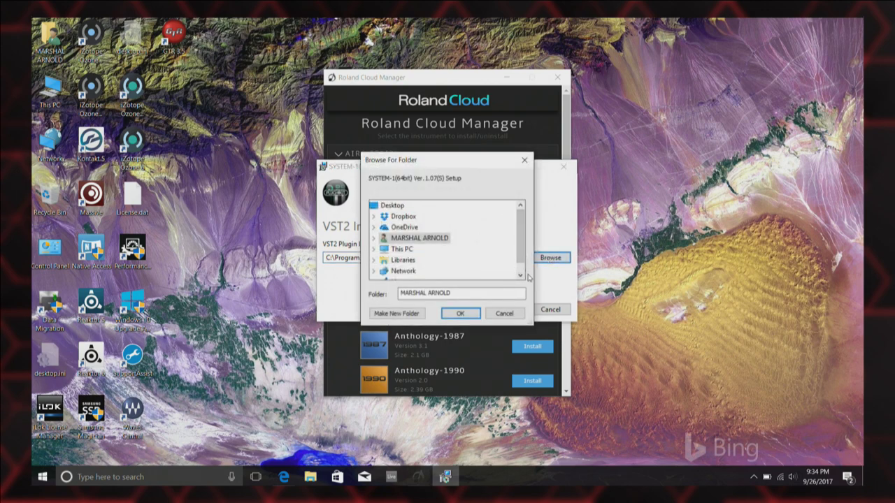
click(520, 275)
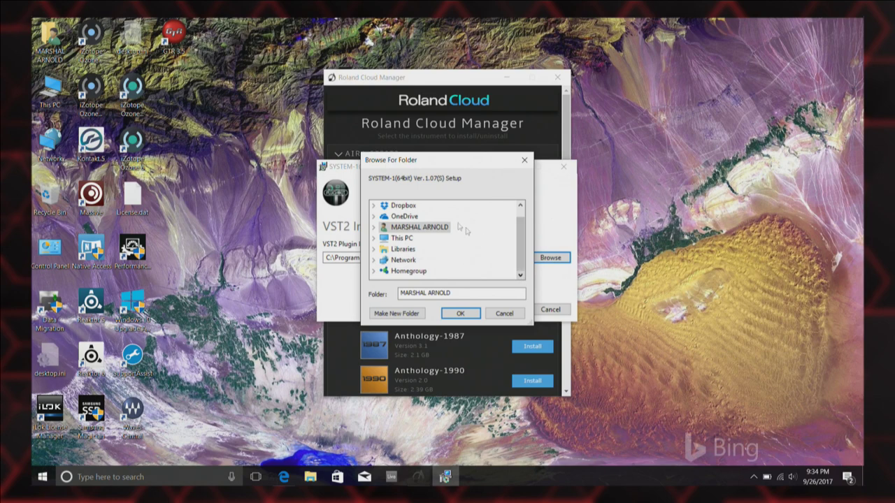
click(373, 239)
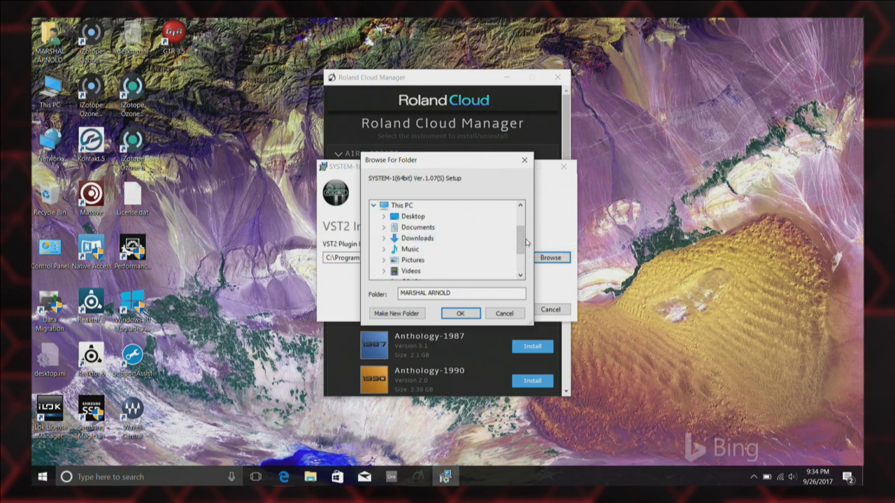
scroll(518, 265, down, 2)
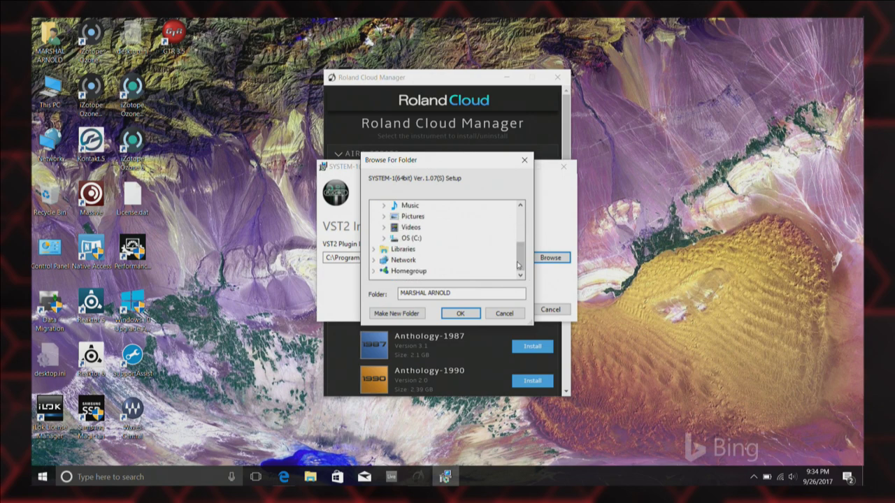
scroll(513, 252, up, 2)
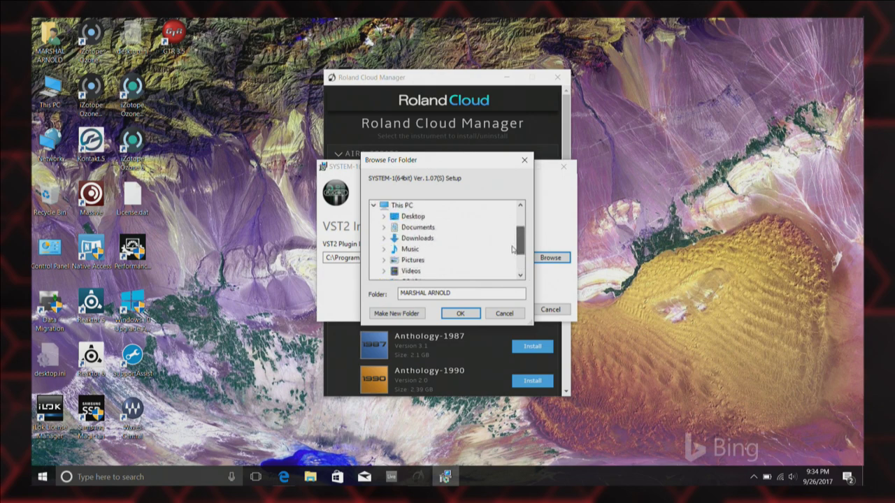
scroll(513, 249, down, 2)
scroll(511, 250, up, 2)
click(515, 249)
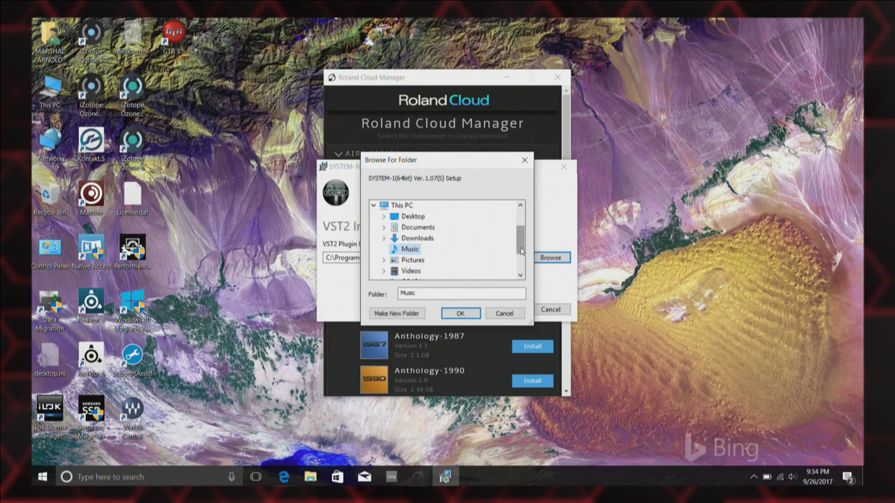
Navigate C: > Program Files > Steinberg > VstPlugins and accept Roland as the VST2 folder.
drag(521, 252, 521, 267)
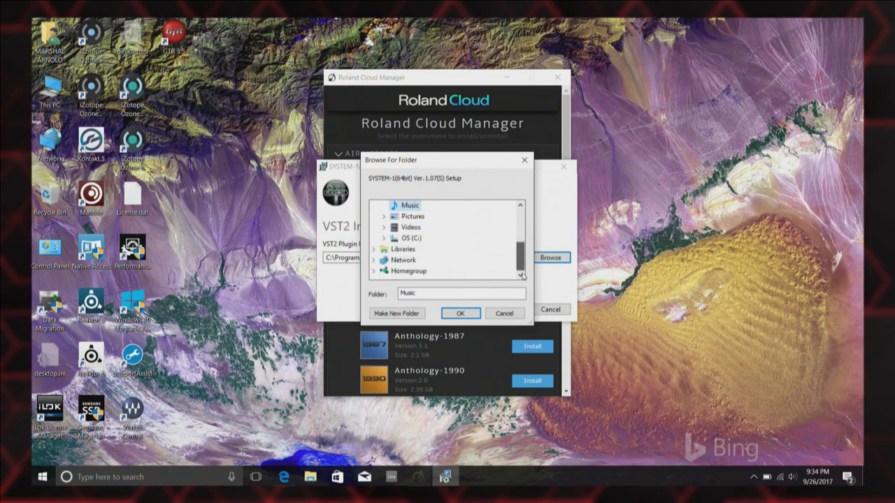
double_click(410, 238)
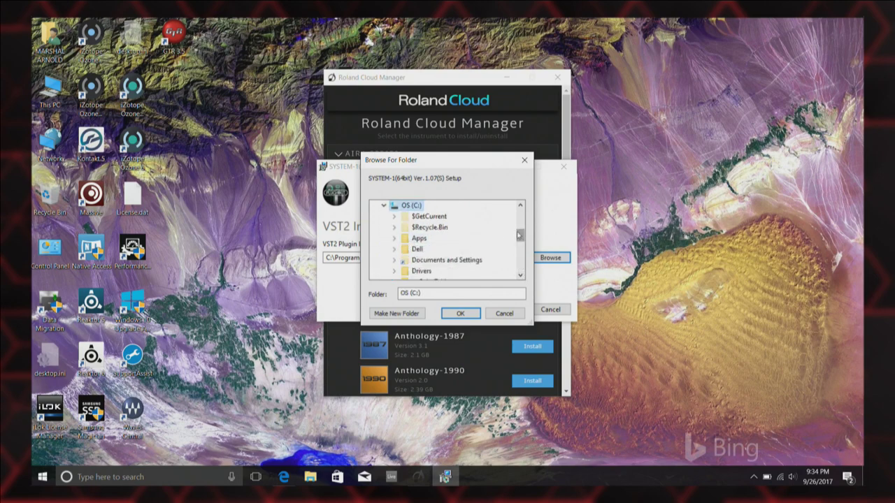
drag(519, 235, 519, 245)
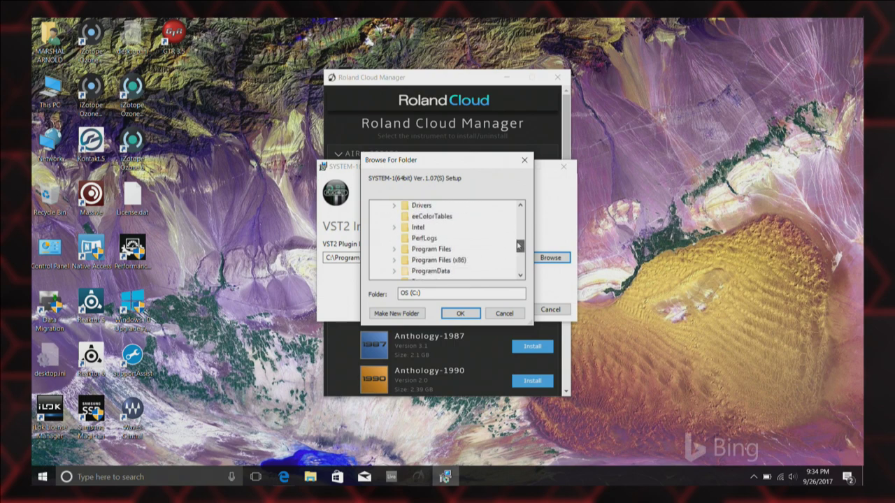
double_click(432, 250)
drag(522, 233, 522, 247)
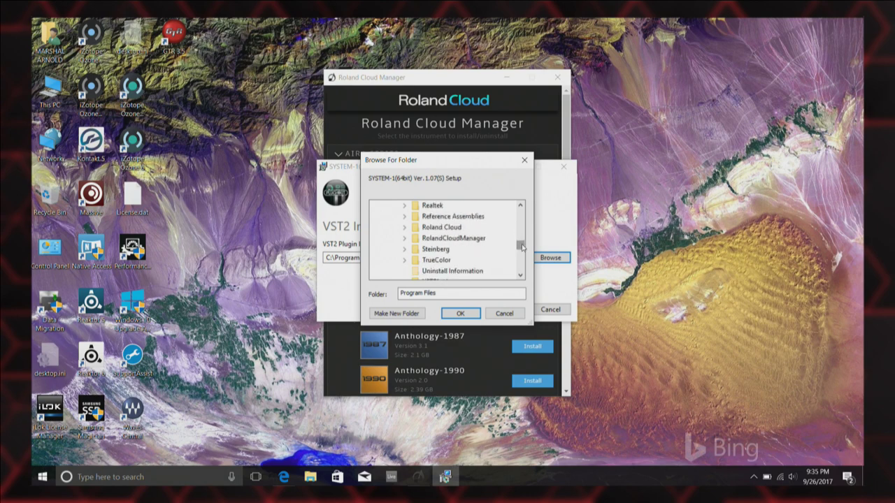
double_click(444, 249)
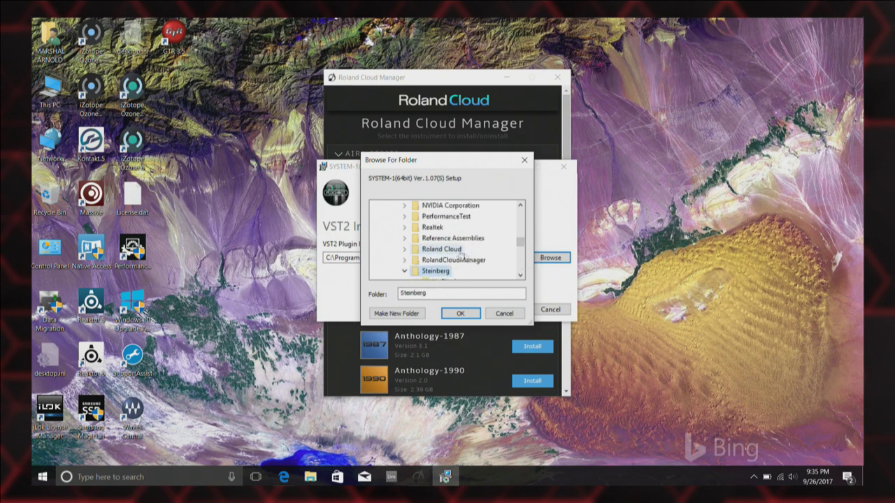
drag(520, 244, 521, 248)
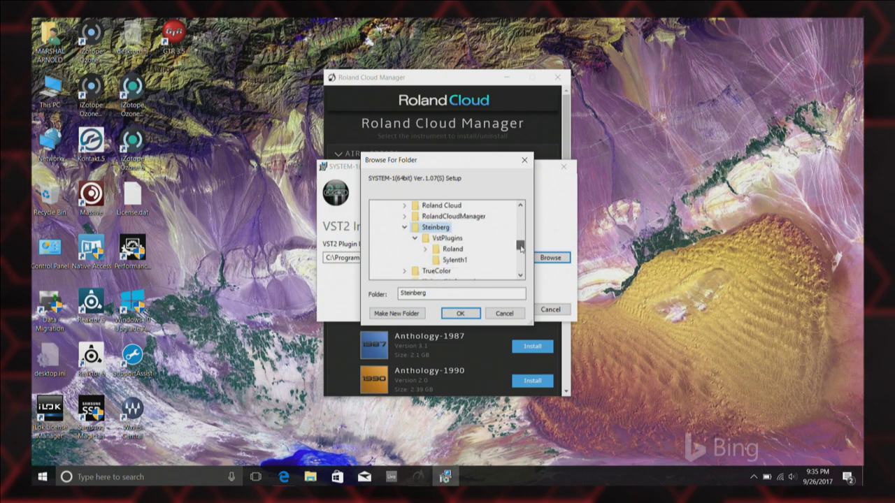
click(453, 250)
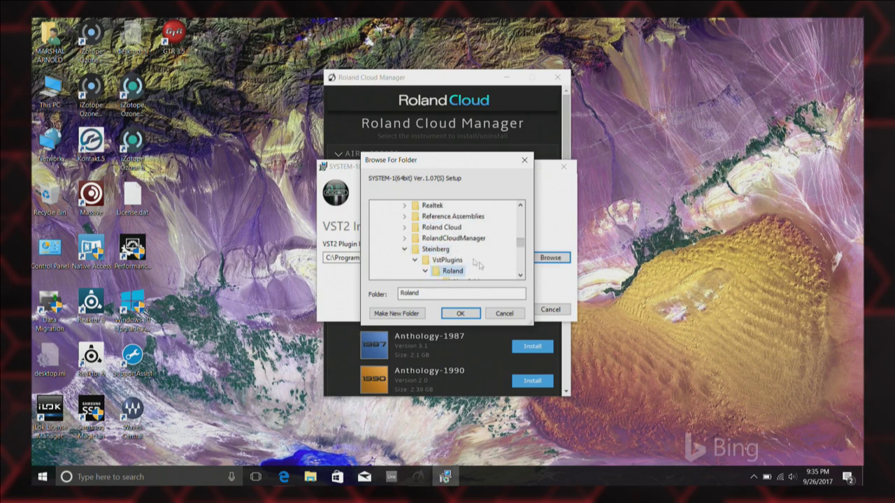
click(449, 314)
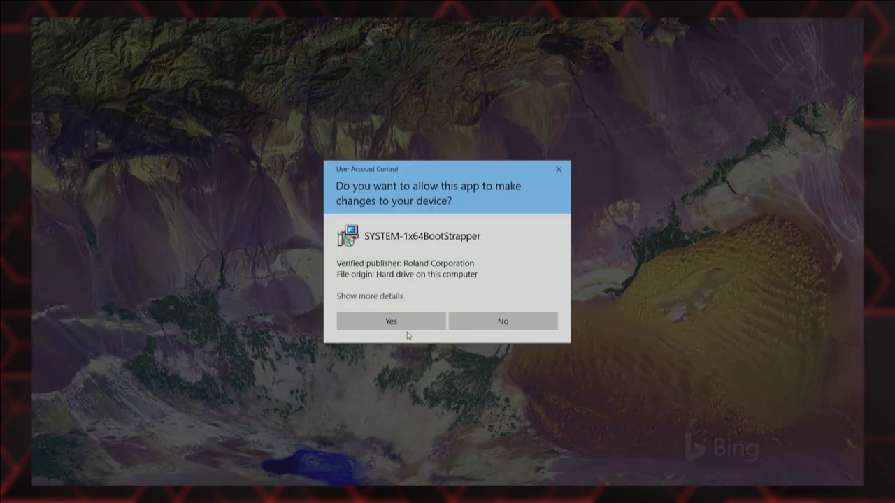
Approve the SYSTEM-1 installer's UAC prompt and close setup once version 1.07(S) installs.
click(391, 324)
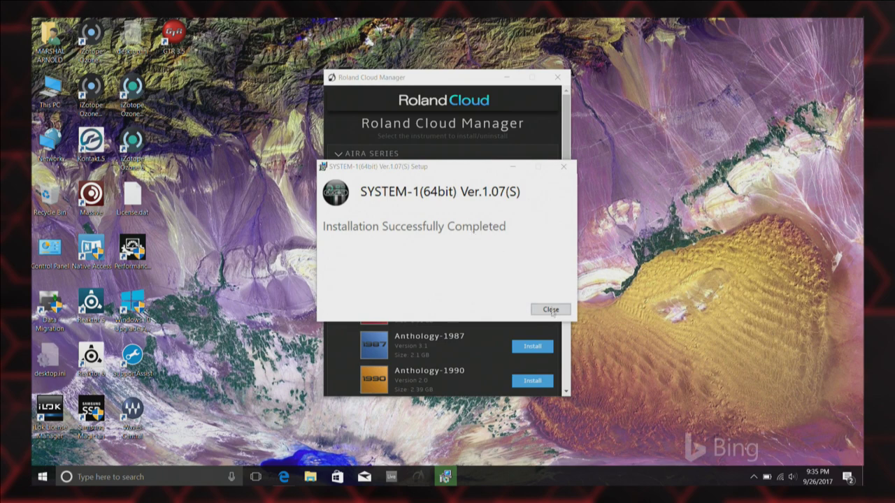
click(551, 309)
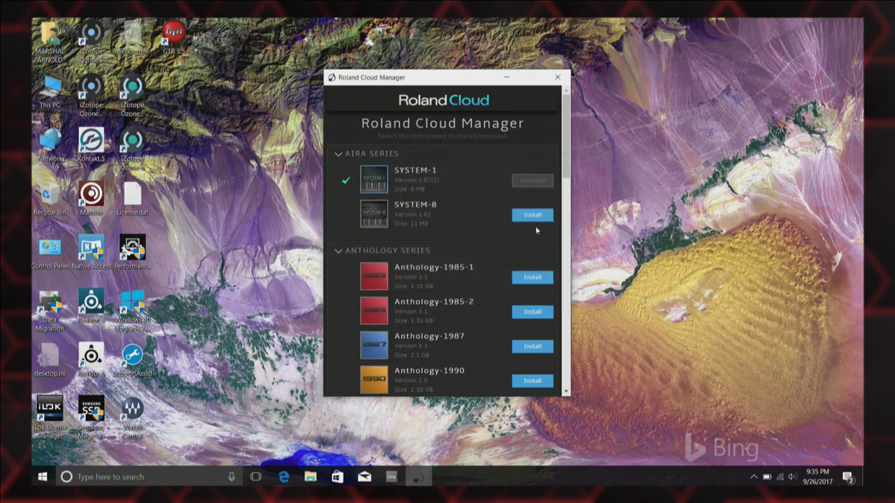
Install and confirm SYSTEM-8, then open its VST2 install location options.
click(529, 218)
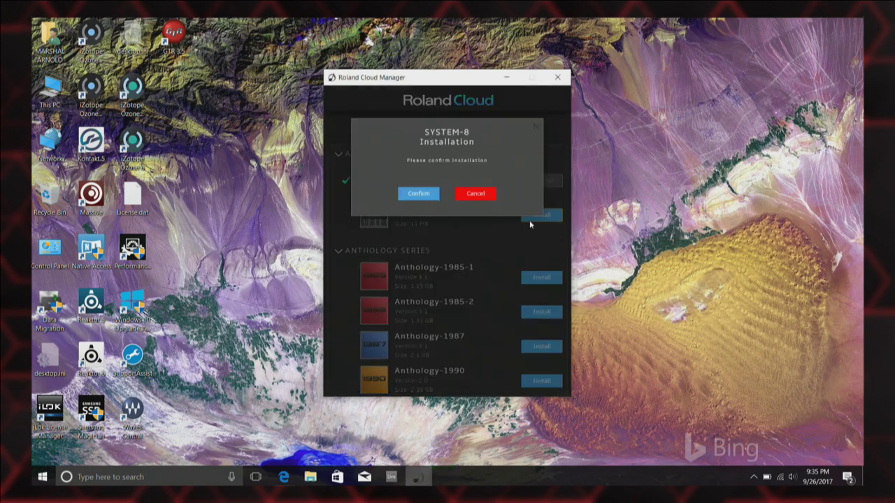
click(414, 195)
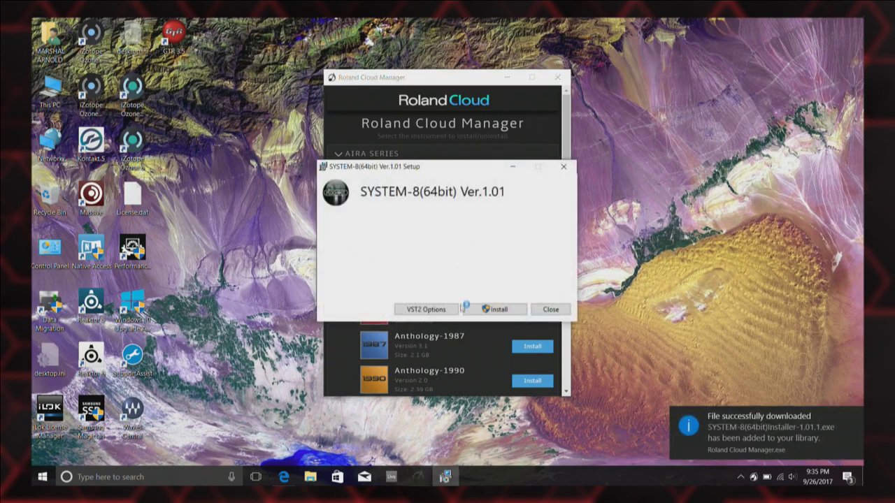
click(433, 310)
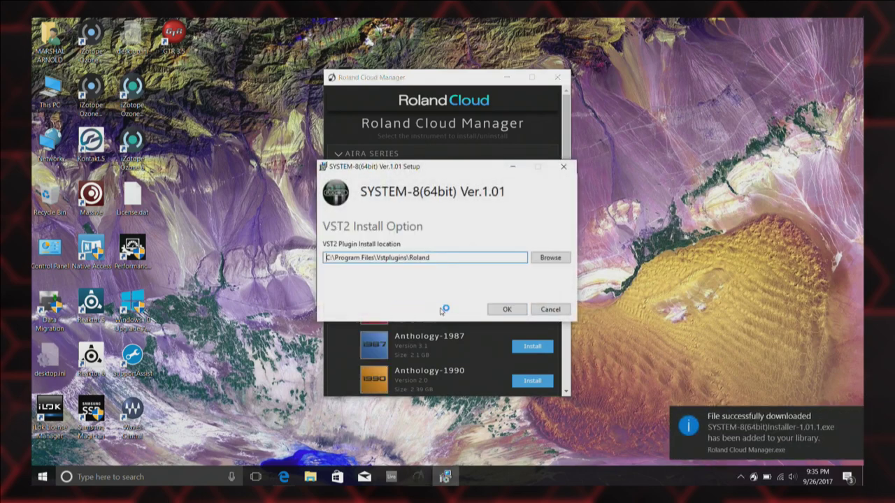
Open the folder browser and expand the C: drive for SYSTEM-8's VST2 location.
click(552, 258)
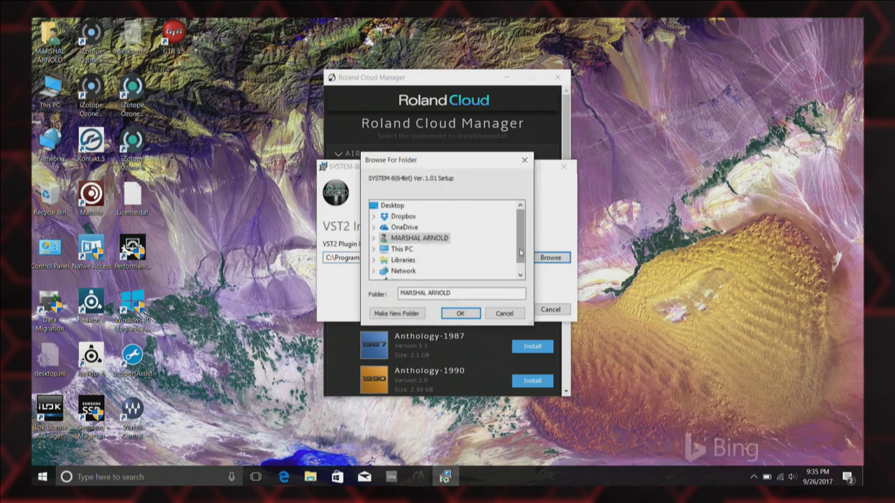
scroll(520, 246, down, 1)
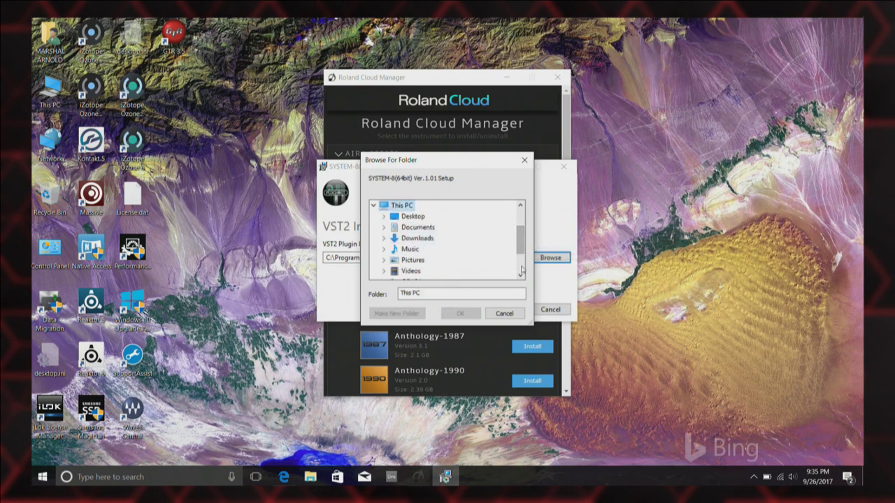
scroll(522, 261, down, 1)
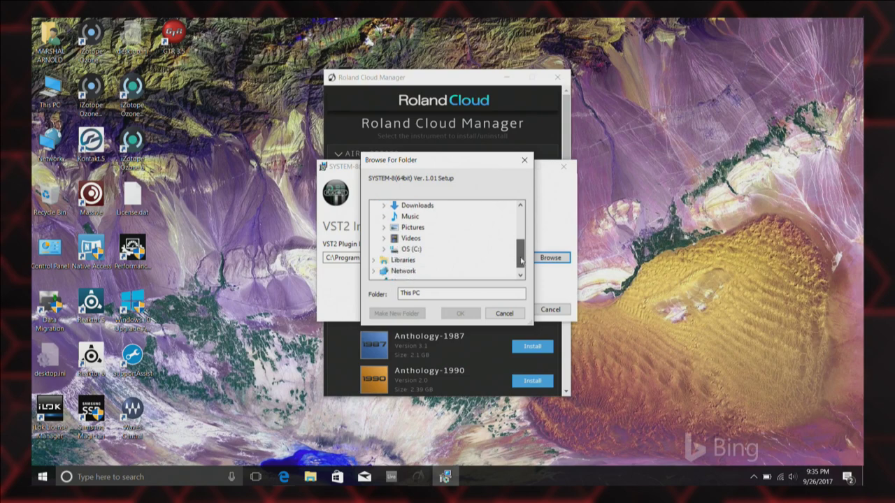
click(410, 250)
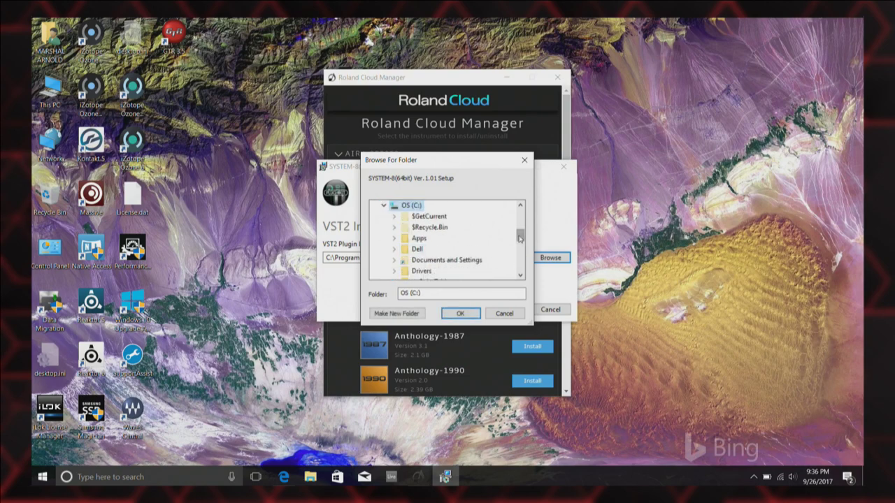
scroll(518, 256, down, 3)
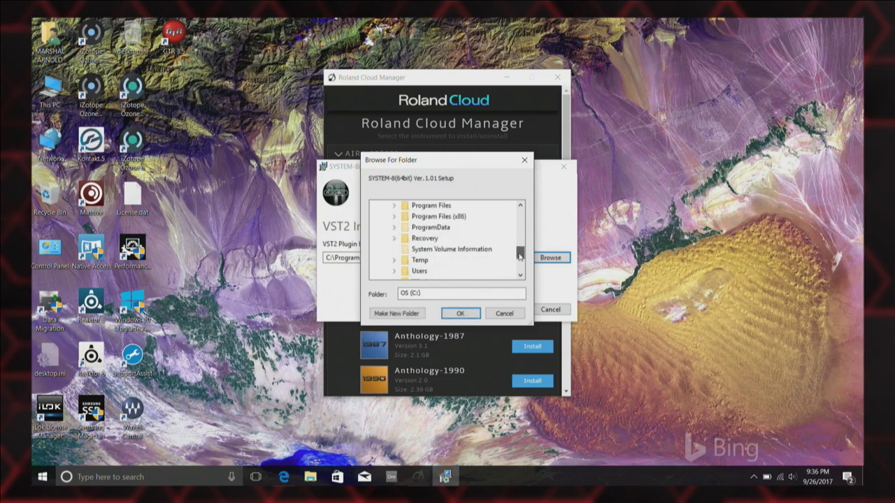
drag(519, 255, 520, 253)
Navigate Program Files > Steinberg > VstPlugins and choose Roland as the install folder.
double_click(429, 217)
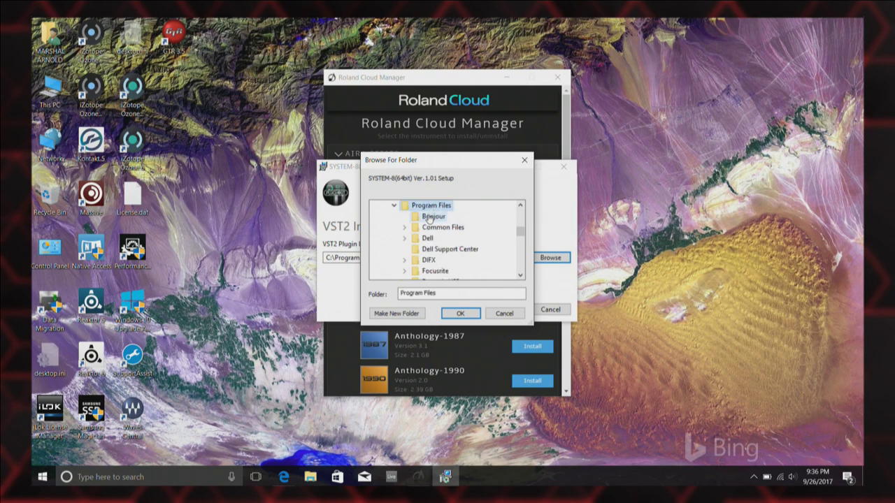
drag(518, 233, 519, 248)
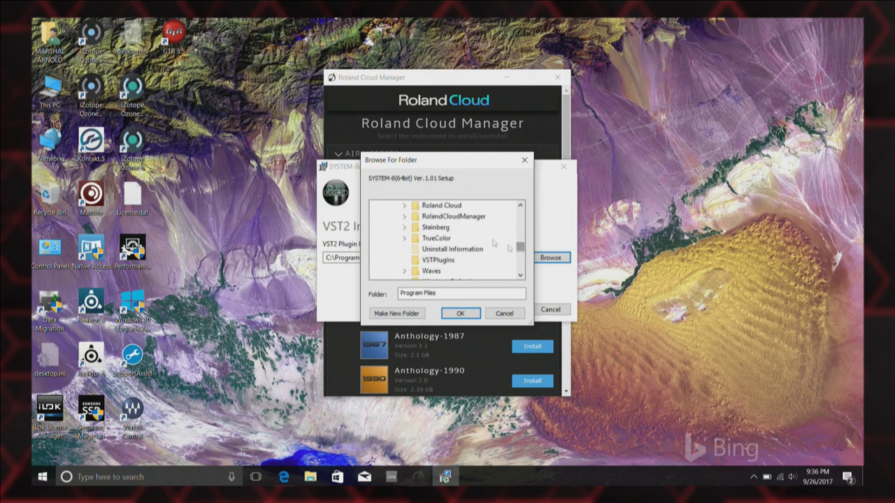
double_click(436, 228)
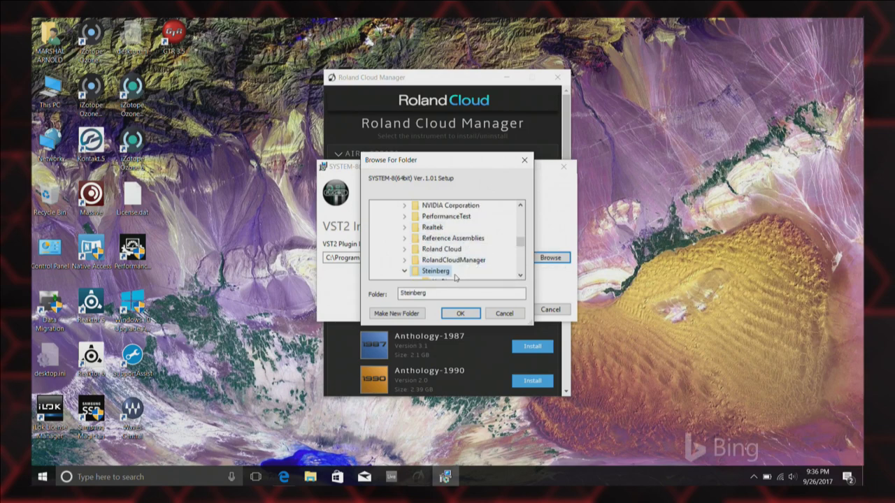
click(521, 276)
click(521, 276)
double_click(451, 270)
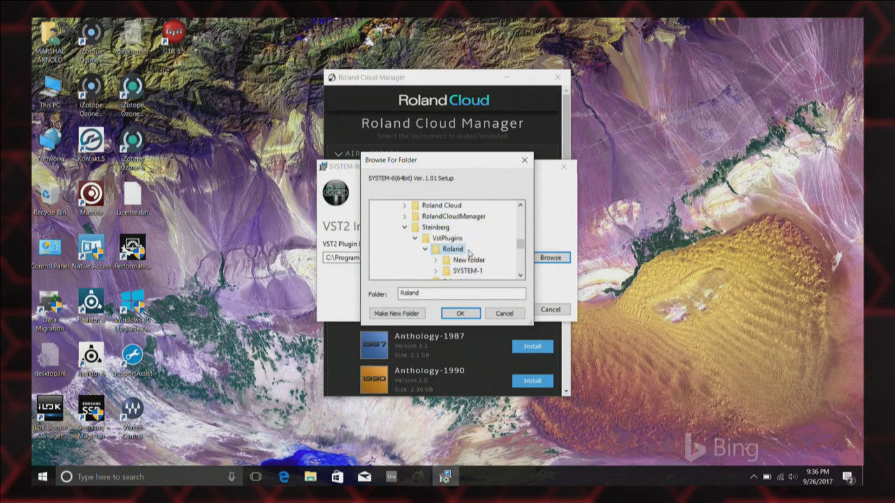
click(449, 316)
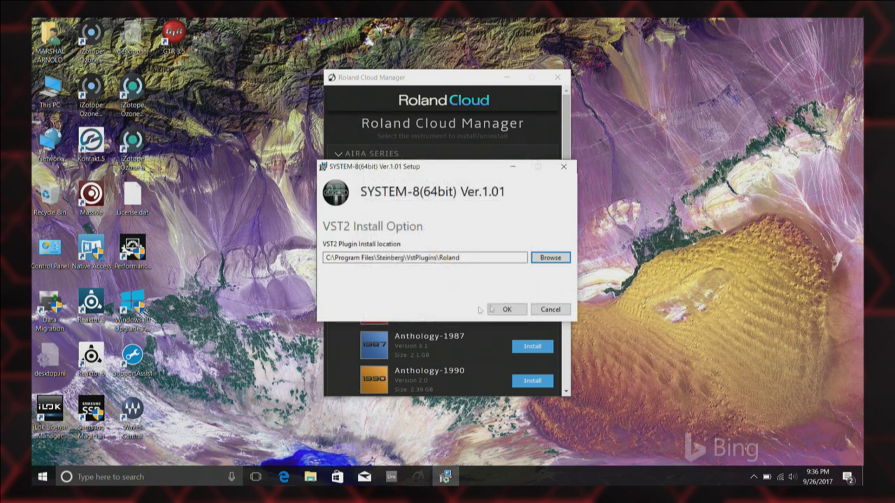
Confirm the VST2 location, install SYSTEM-8 1.01, and approve the UAC prompt.
click(495, 309)
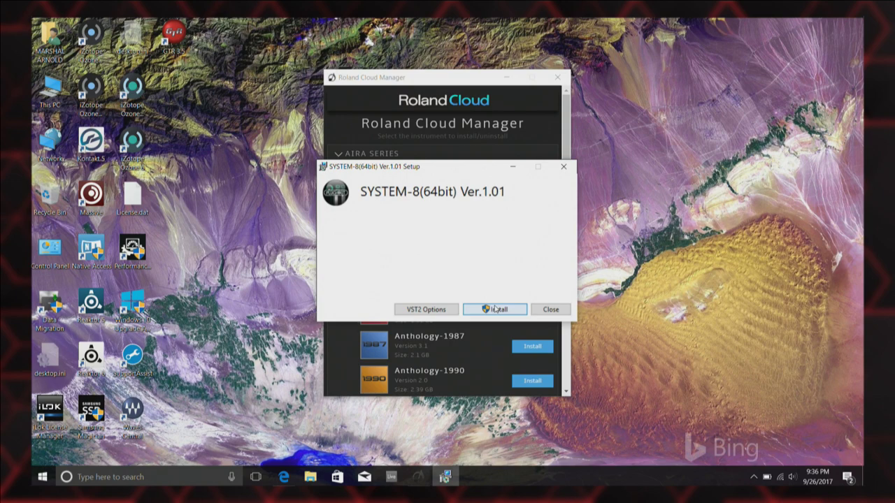
click(499, 311)
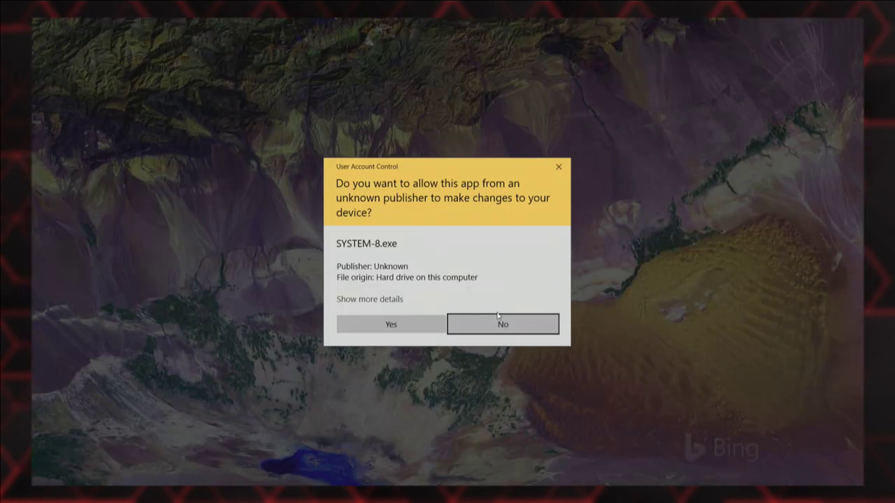
click(387, 321)
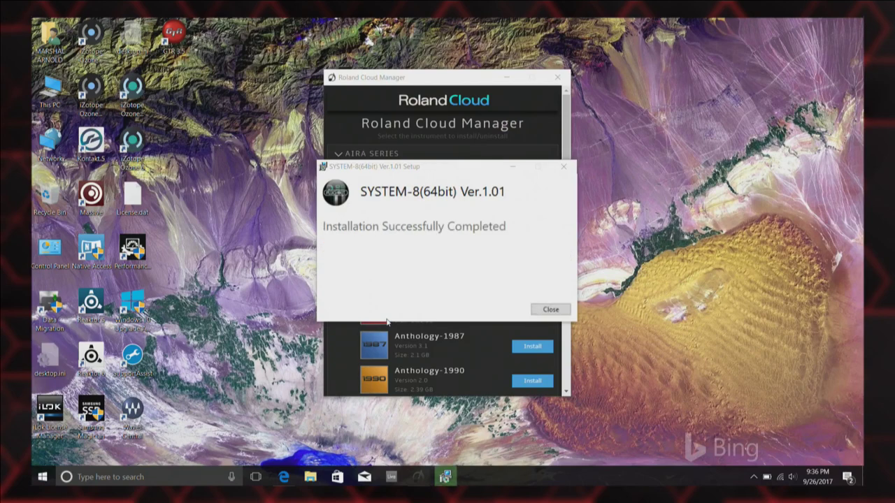
Close the SYSTEM-8 setup, then install and confirm the D-50 from the Legendary Series.
click(547, 309)
scroll(565, 289, down, 4)
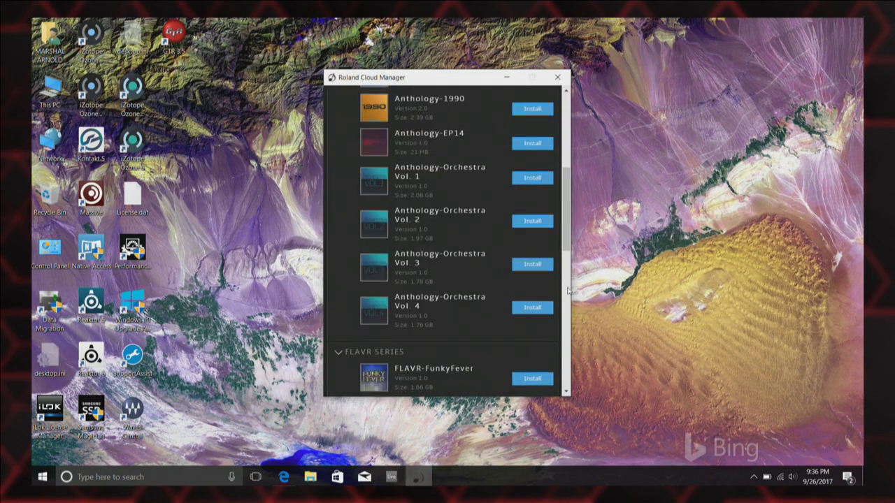
scroll(567, 290, down, 4)
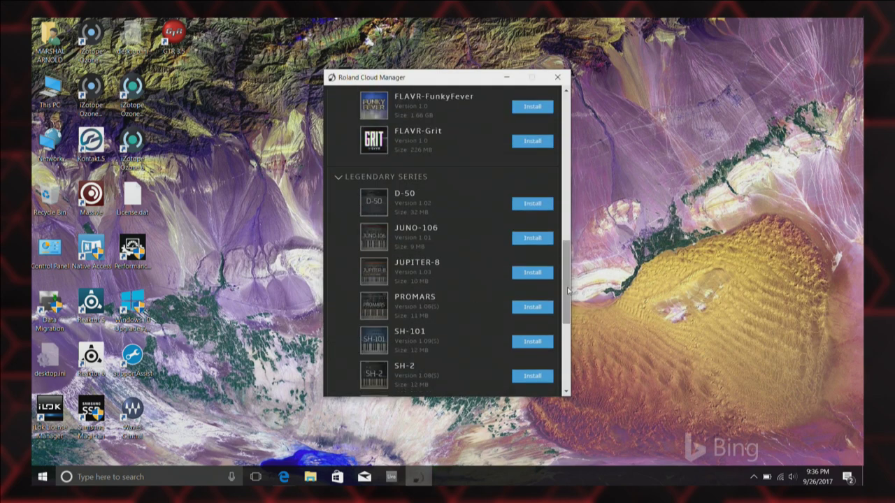
click(528, 204)
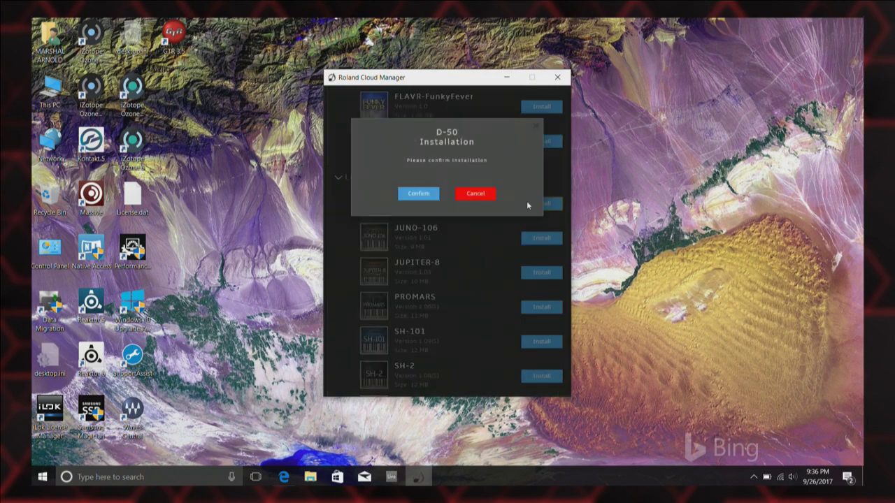
click(413, 194)
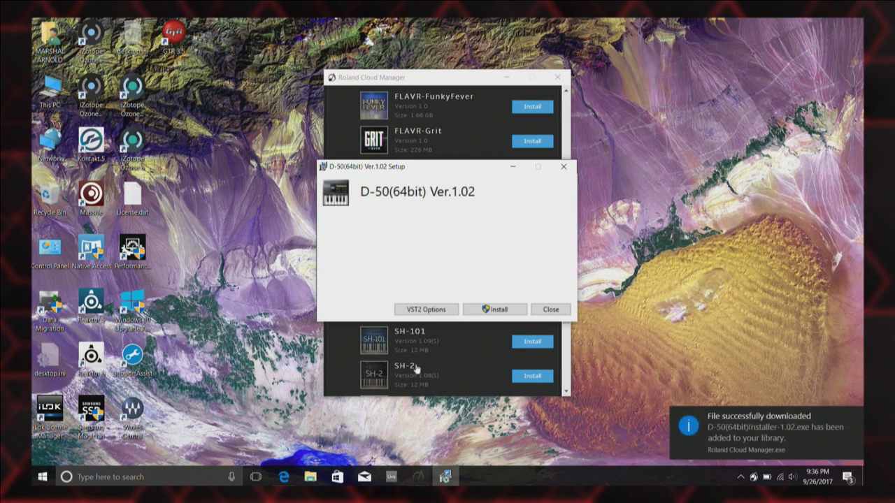
From VST2 Options, browse the folder tree through OS (C:) into Program Files.
click(416, 309)
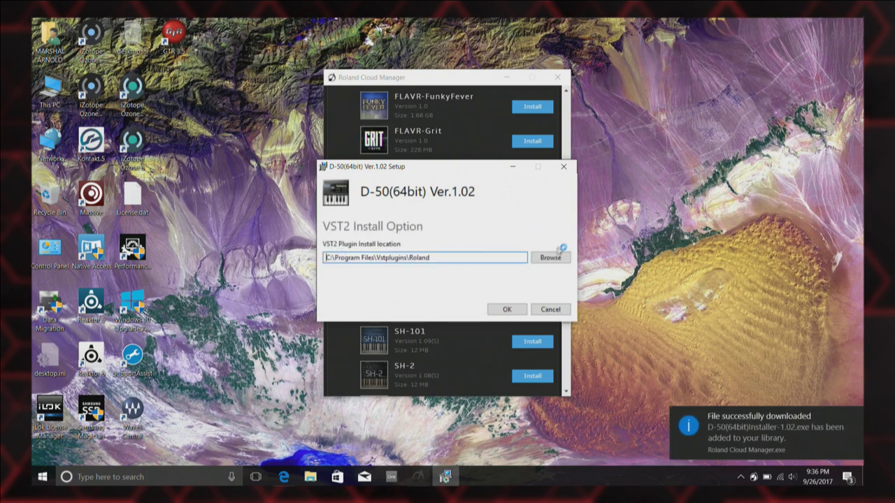
click(546, 257)
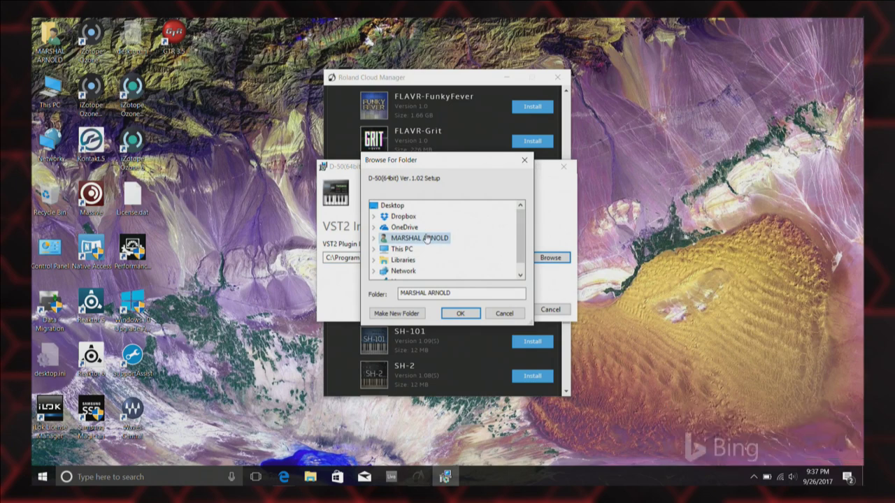
click(411, 251)
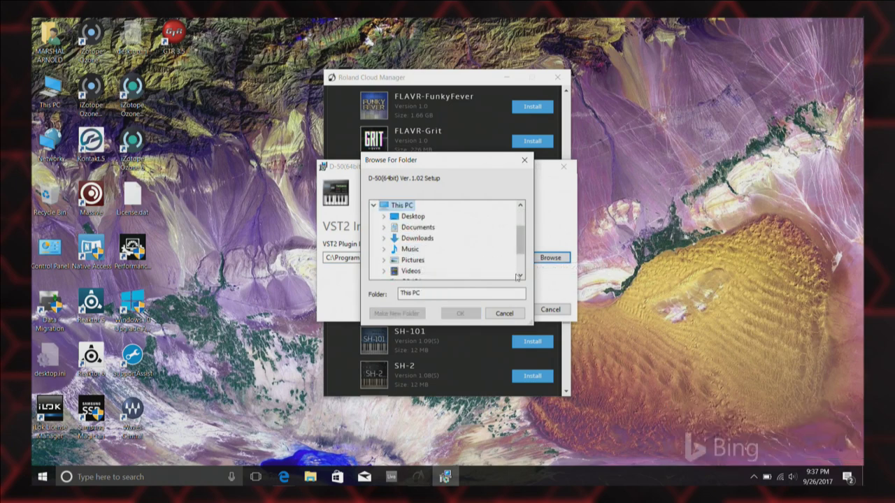
click(520, 277)
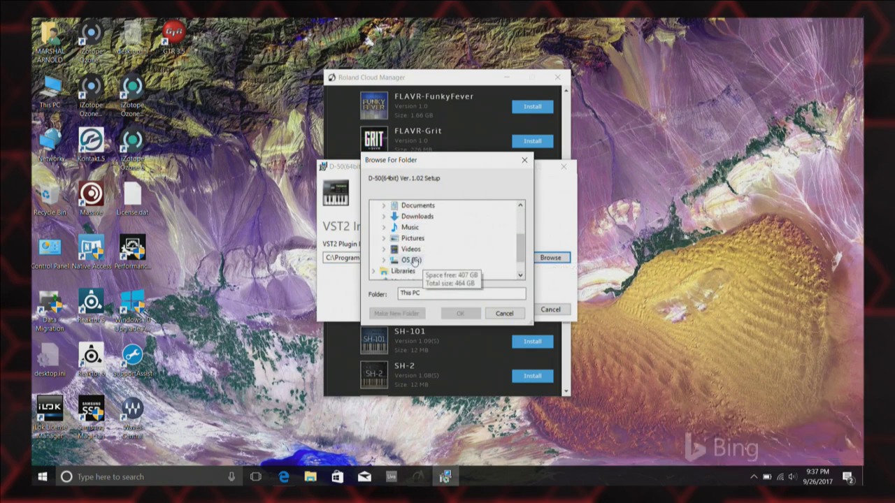
click(413, 259)
double_click(520, 277)
click(520, 277)
double_click(520, 276)
double_click(520, 276)
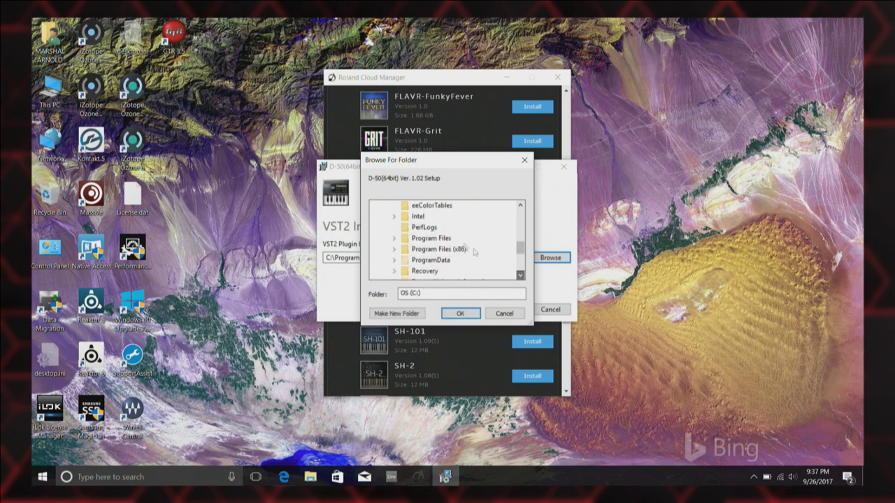
double_click(428, 238)
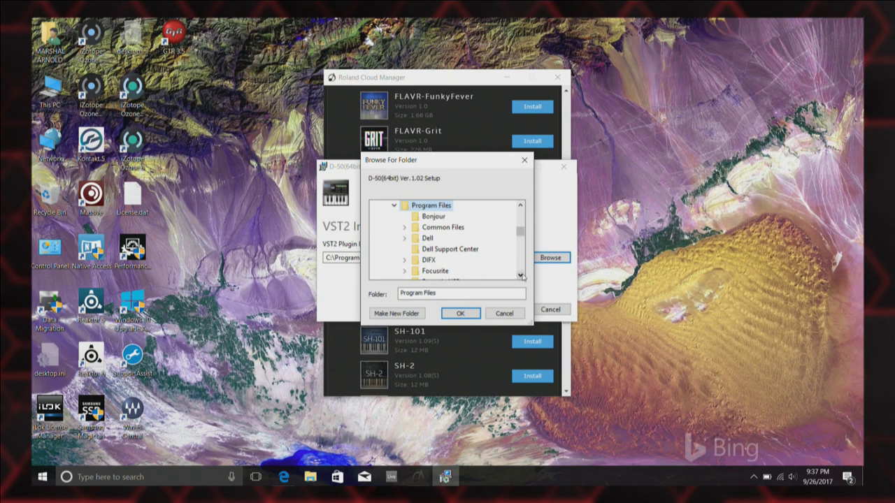
double_click(521, 277)
click(521, 277)
double_click(520, 277)
double_click(520, 276)
click(520, 277)
click(520, 277)
double_click(520, 277)
click(520, 276)
double_click(520, 277)
click(520, 277)
Set the VST2 install location to Program Files\Steinberg\VstPlugins\Roland and accept it.
double_click(435, 262)
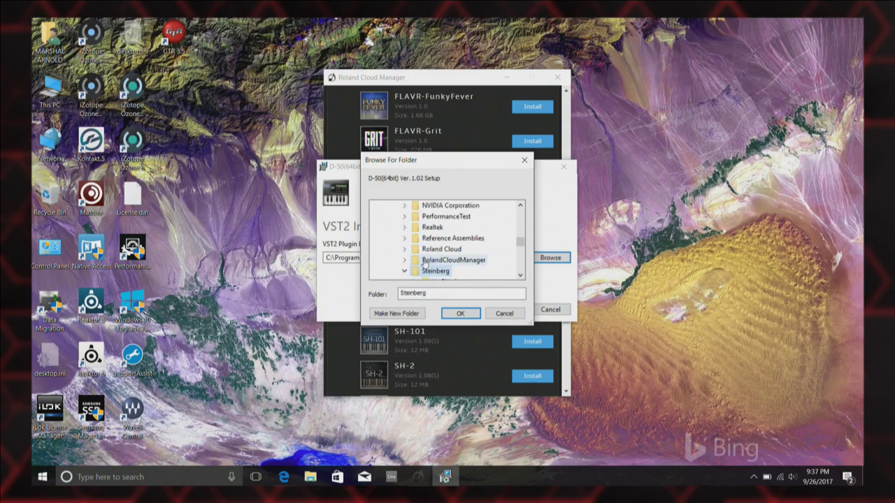
double_click(520, 276)
click(520, 275)
double_click(453, 260)
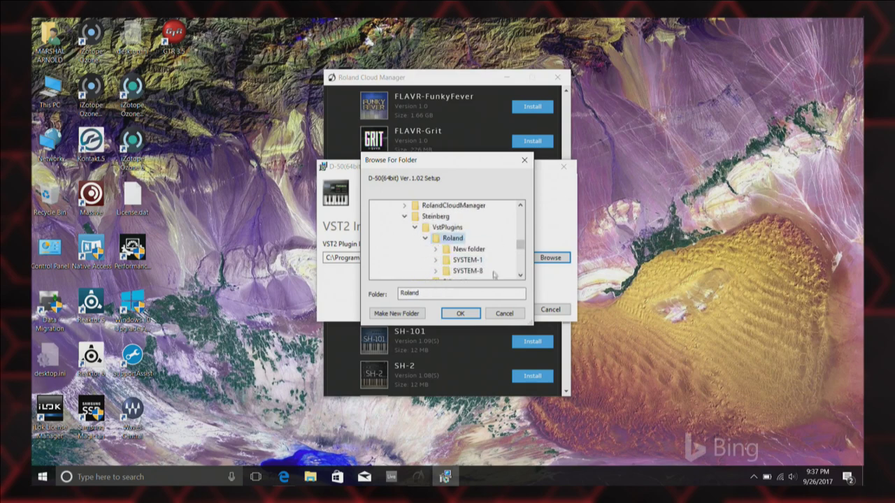
click(451, 313)
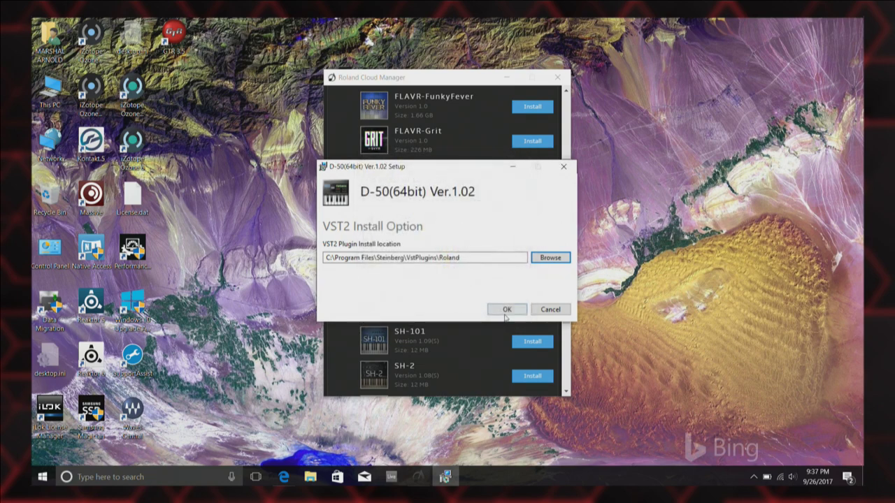
click(505, 312)
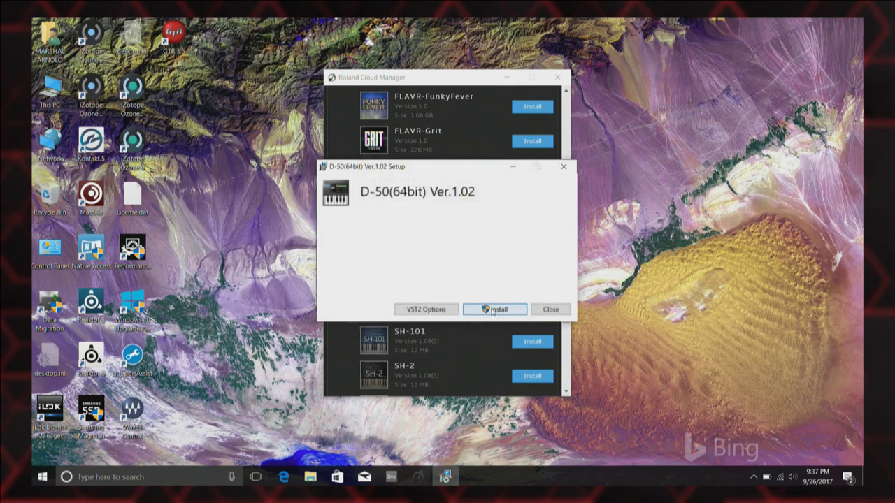
Install the D-50 plugin, allowing the installer's changes, and close the finished setup.
click(492, 311)
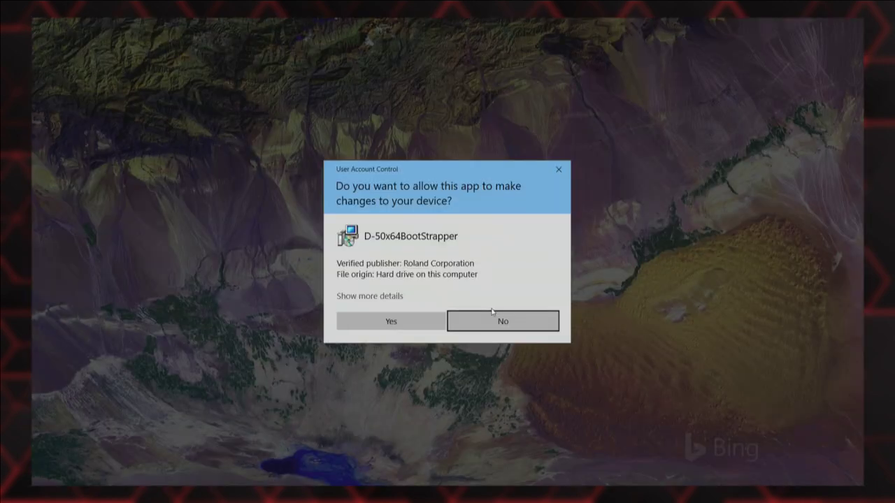
click(394, 320)
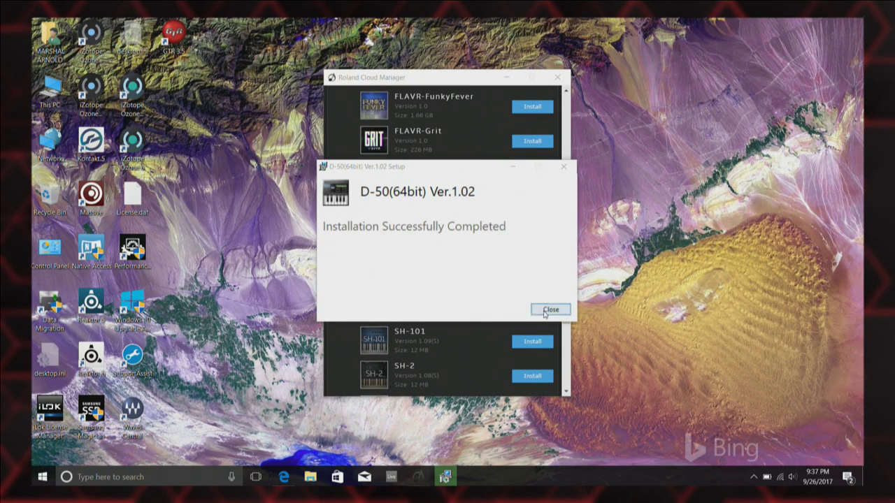
click(544, 311)
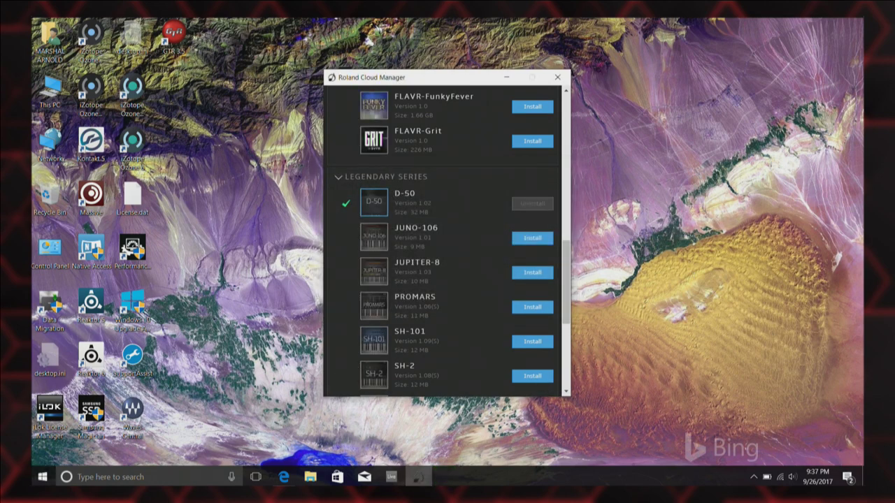
In Ableton Live, drag D-50(VST2 64bit) from Plug-ins > Roland > D-50 onto track 1.
click(390, 474)
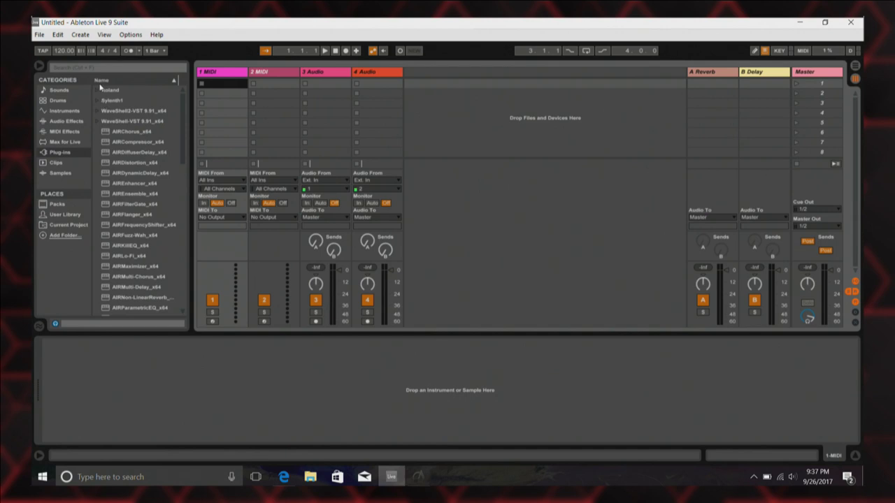
click(101, 89)
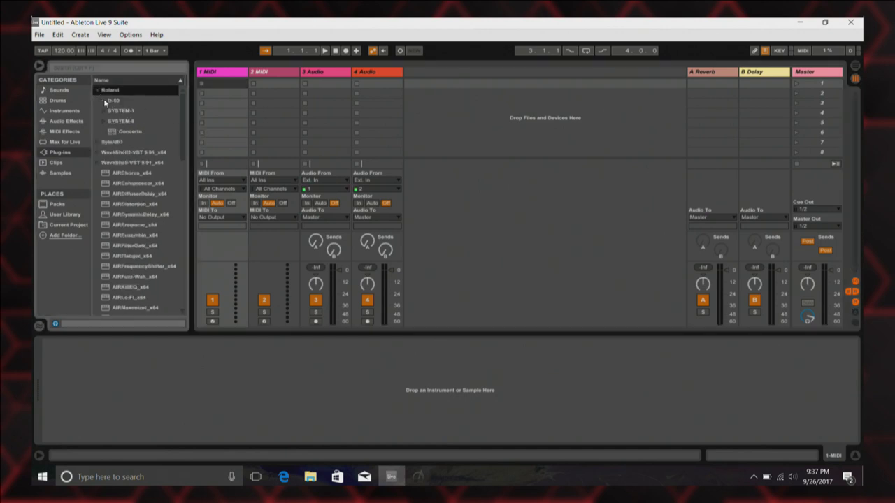
click(104, 99)
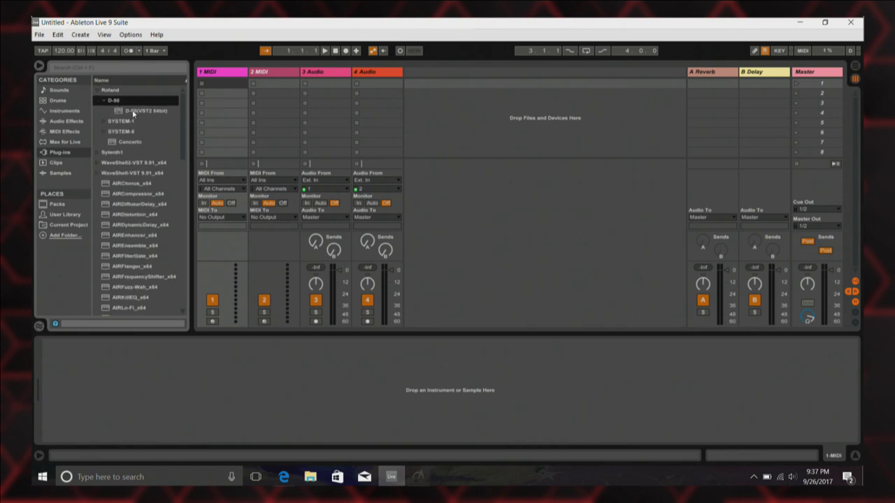
click(133, 111)
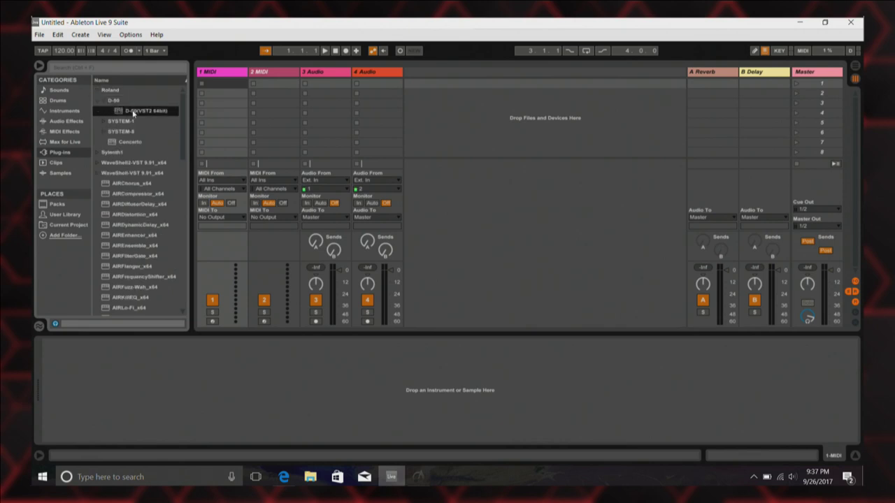
drag(133, 112, 217, 96)
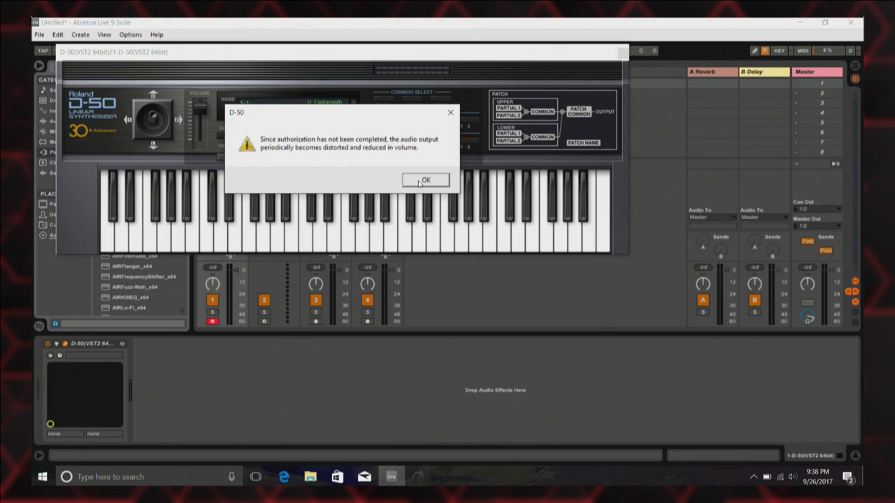
Dismiss the warning and authorize the D-50 with the Roland account e-mail and password.
click(425, 179)
click(154, 82)
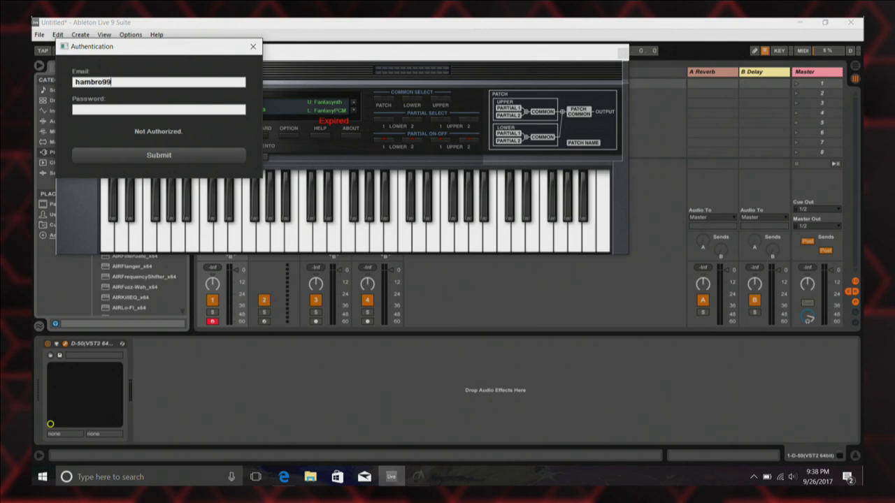
key(Tab)
text(**********)
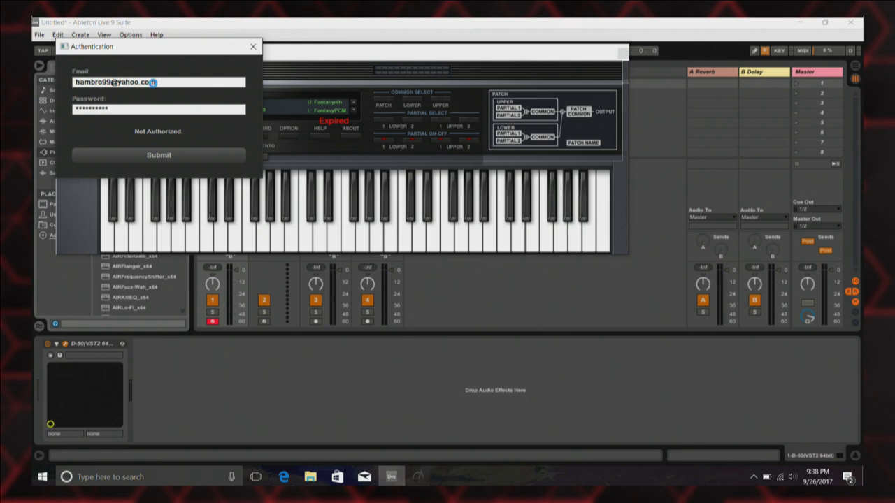
key(Return)
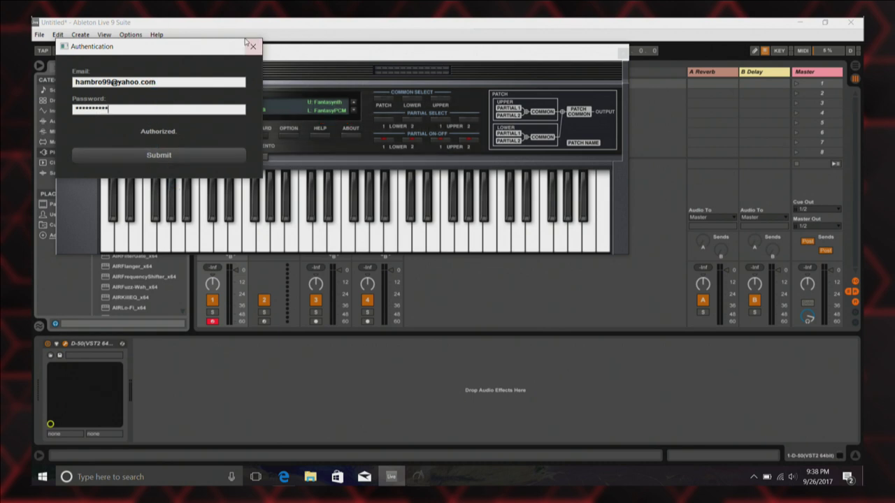
click(252, 46)
Play three notes on the D-50 keyboard to test that it sounds.
click(253, 240)
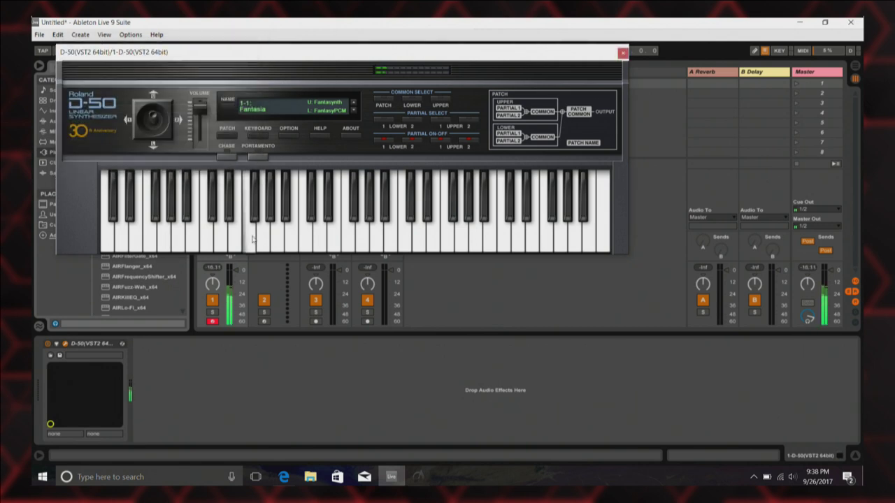
click(334, 246)
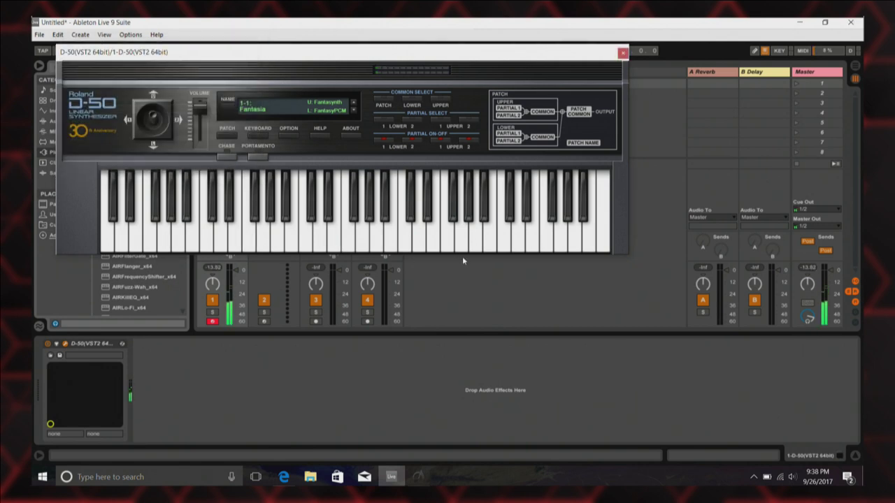
click(449, 239)
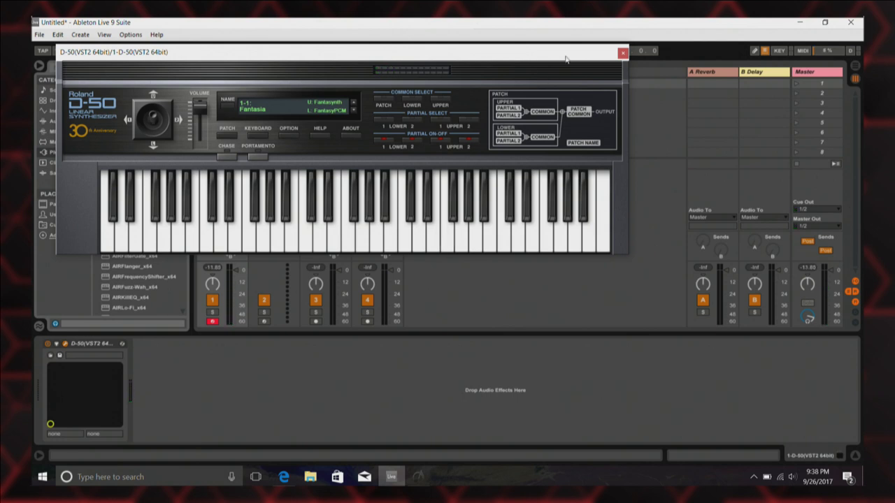
Close the D-50 panel and load SYSTEM-8(VST2 64bit) from Roland > SYSTEM-8 onto track 1.
click(623, 53)
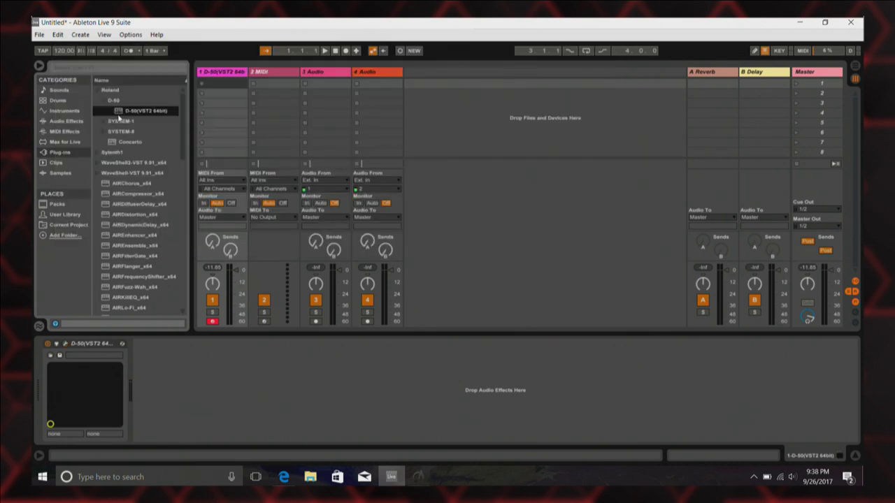
click(103, 132)
click(126, 133)
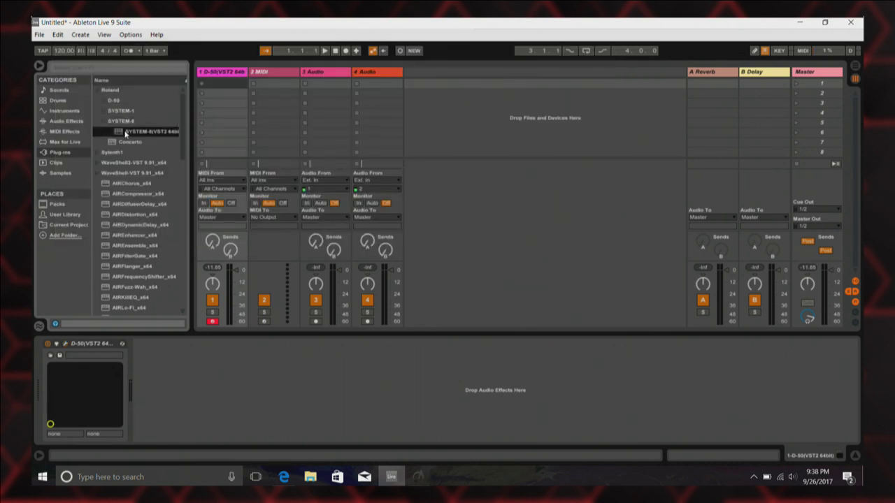
drag(125, 134, 235, 133)
Play notes on the SYSTEM-8 keyboard to test the System-8 Saws patch.
click(233, 276)
click(233, 276)
click(232, 275)
click(232, 274)
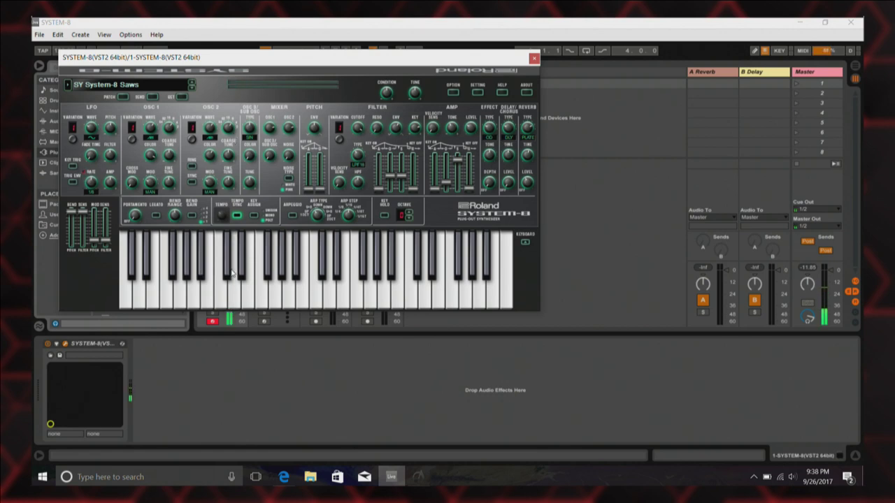